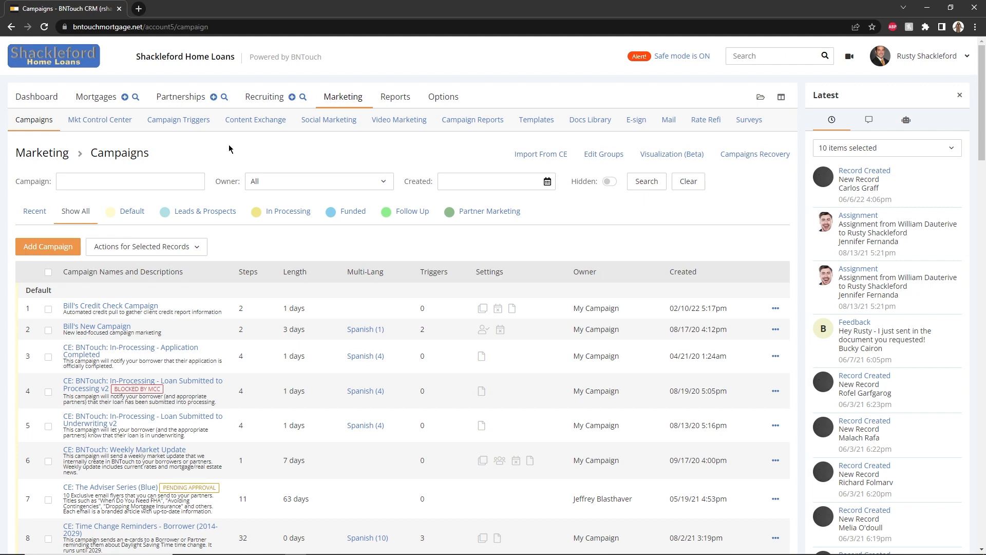
Step: Open the "CE: BNTouch: New Lead Follow-Up" campaign for editing and display its campaign steps
scroll(229, 145, down, 2)
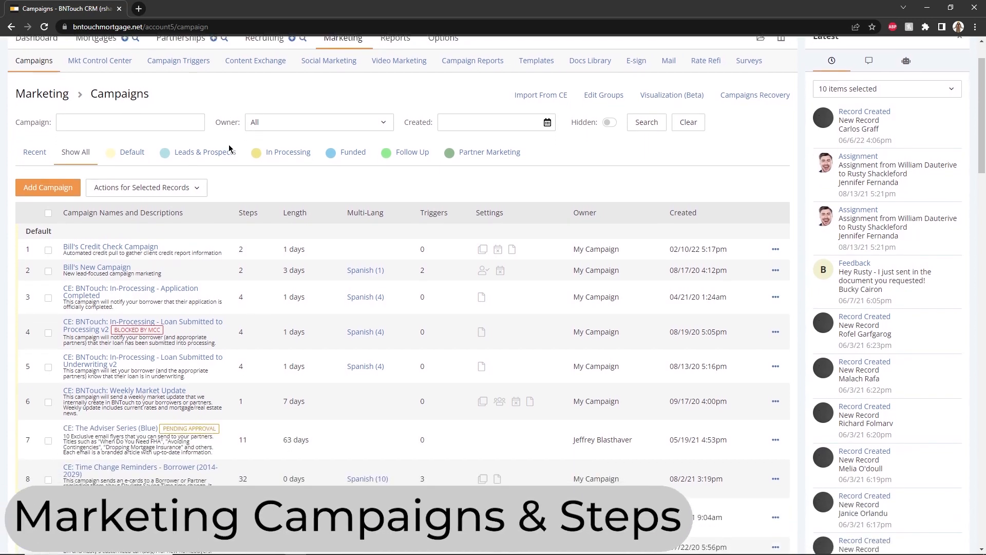
scroll(229, 145, down, 1)
scroll(244, 177, down, 1)
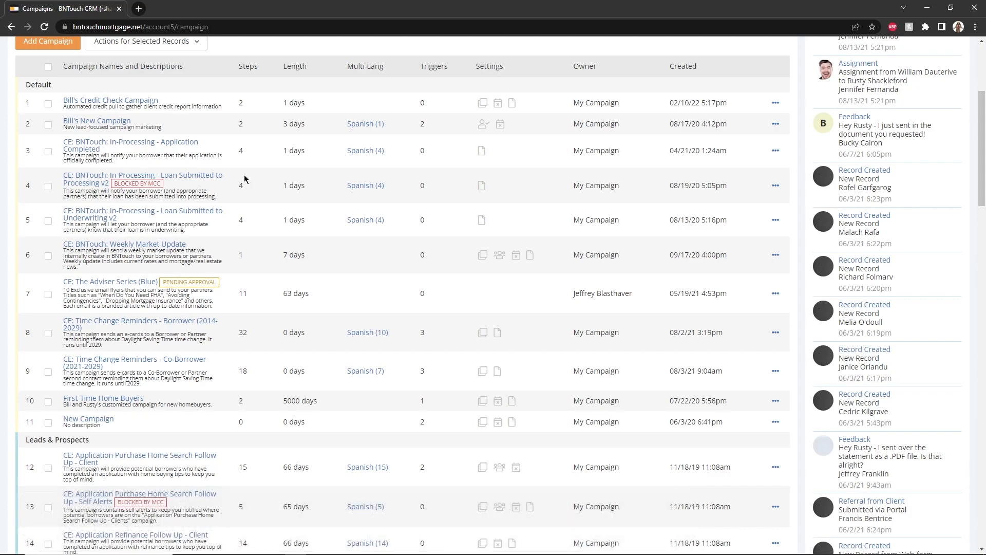
scroll(245, 178, down, 1)
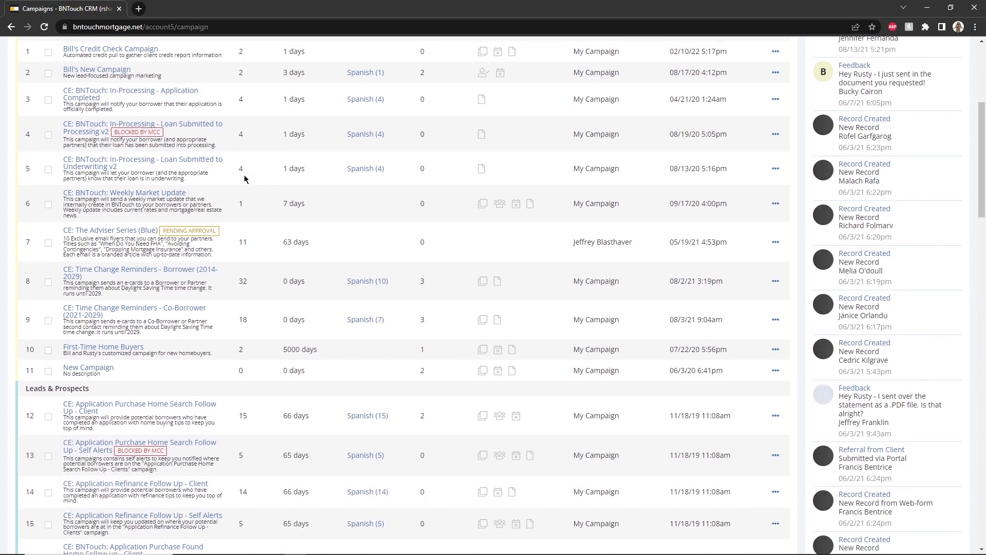
scroll(244, 179, down, 3)
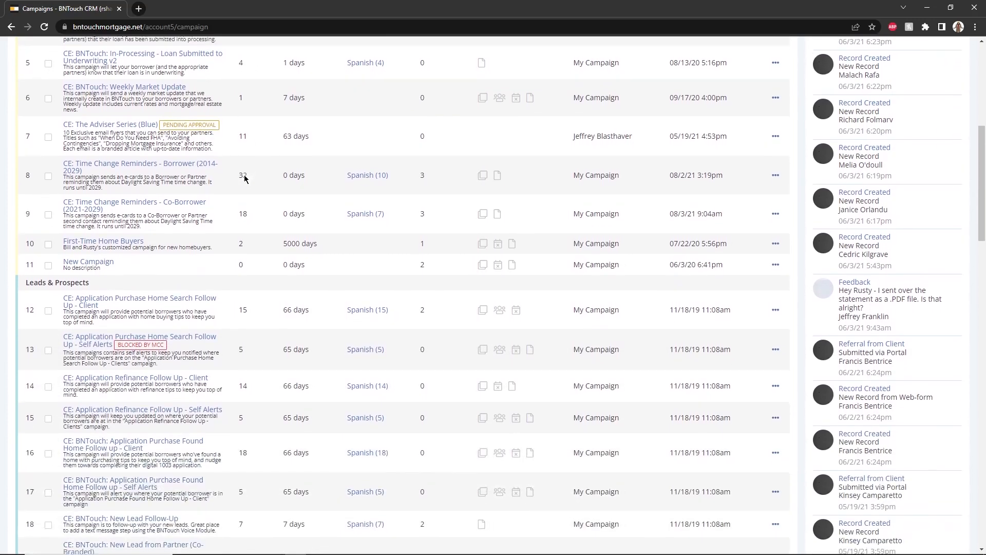
scroll(244, 178, down, 1)
scroll(244, 178, down, 1)
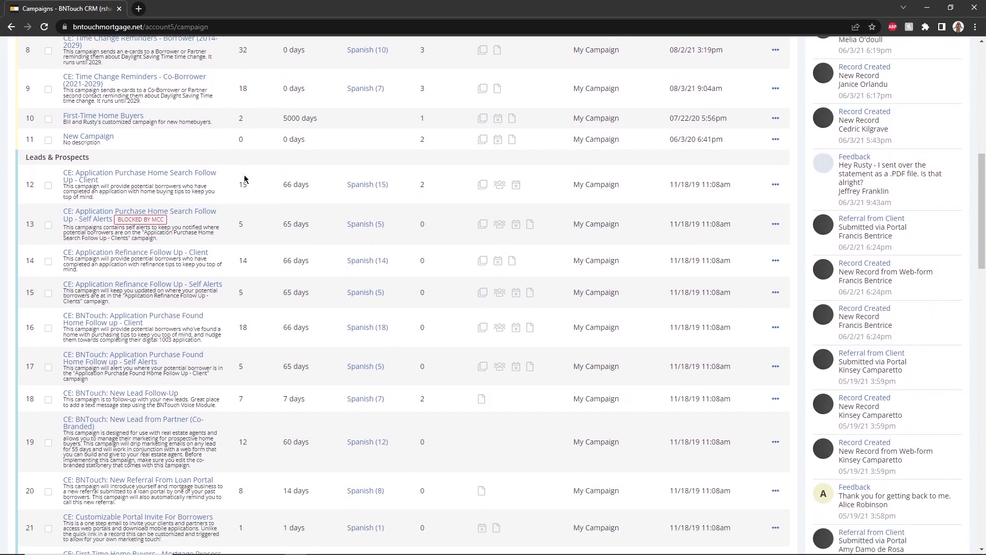
scroll(245, 178, down, 3)
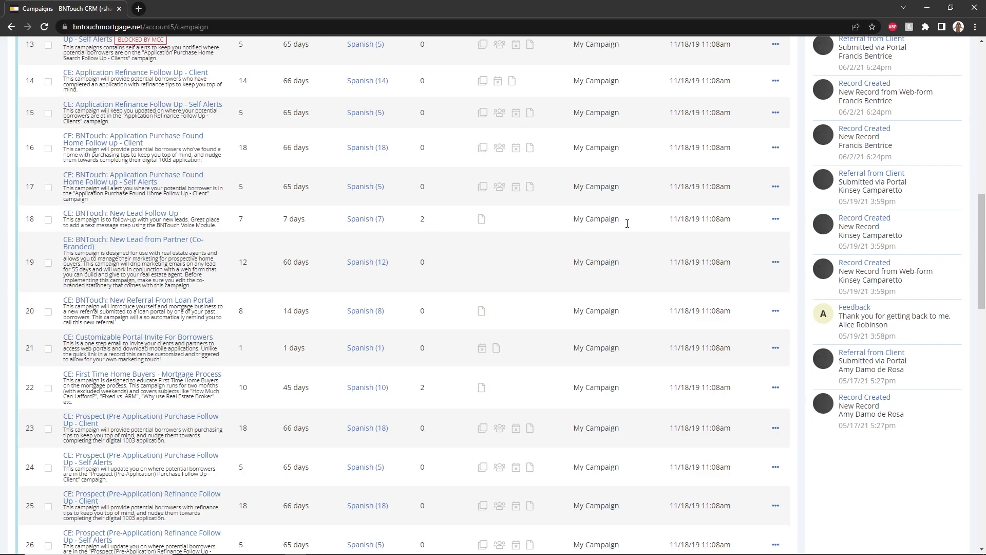
click(776, 220)
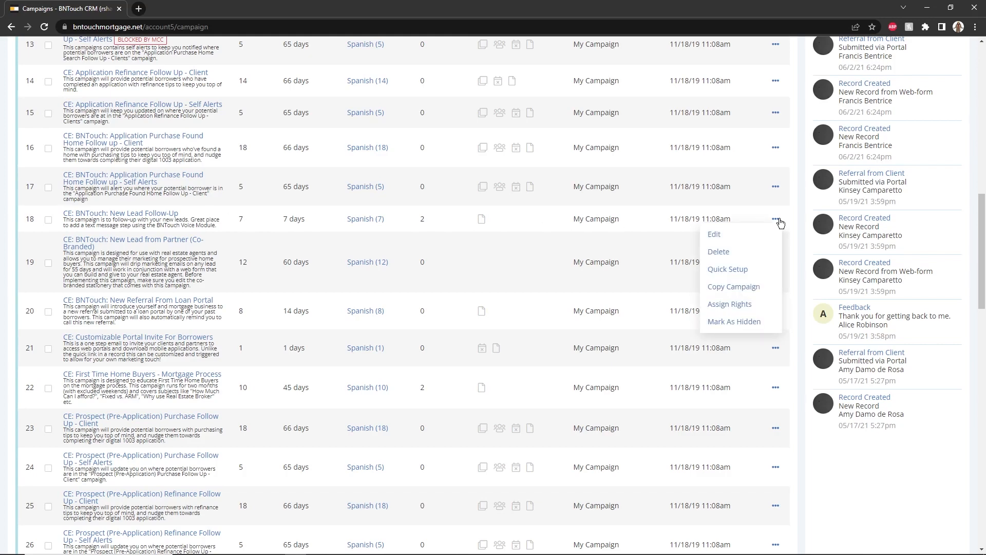
click(759, 237)
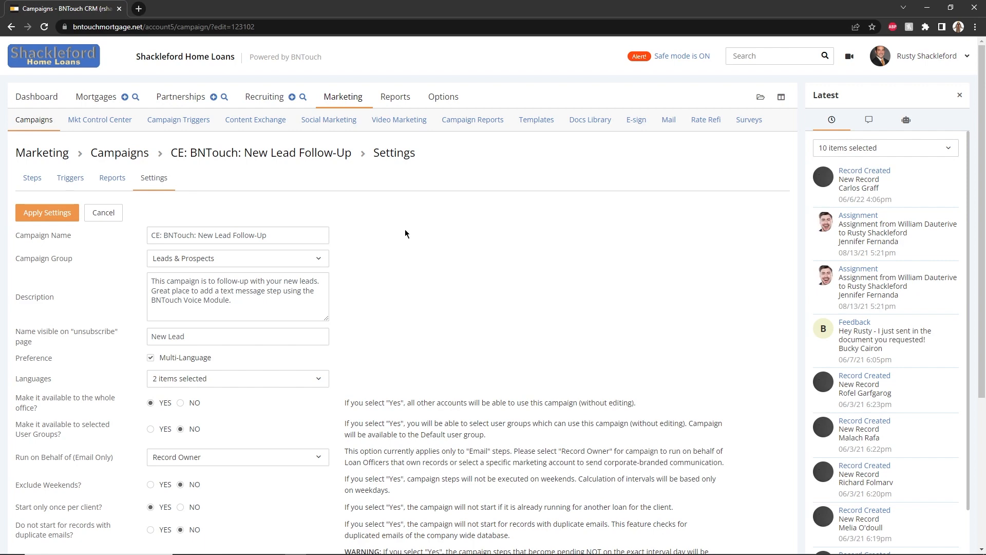
click(38, 182)
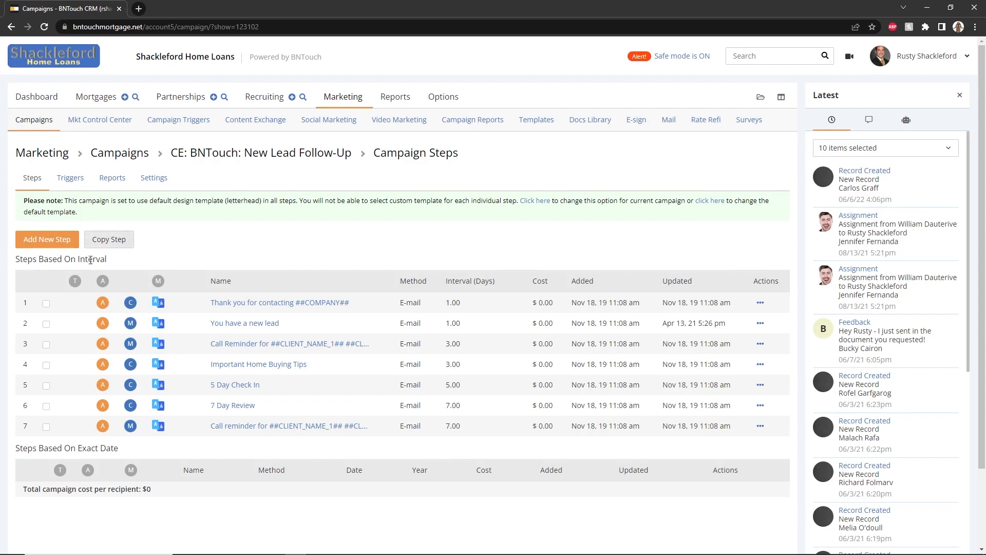
Step: Preview the "Thank you for contacting ##COMPANY##" e-mail step and close the preview
mouse_move(73, 283)
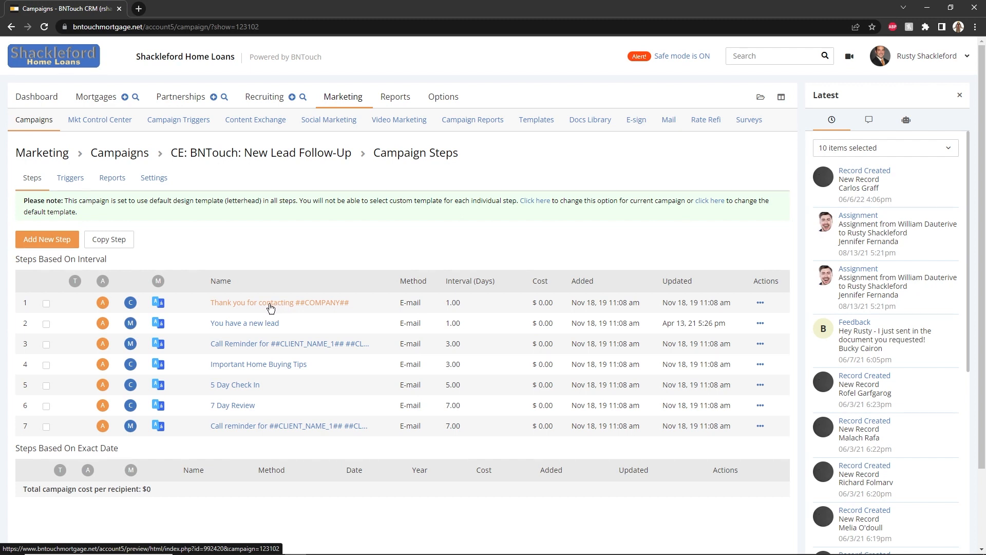
mouse_move(160, 307)
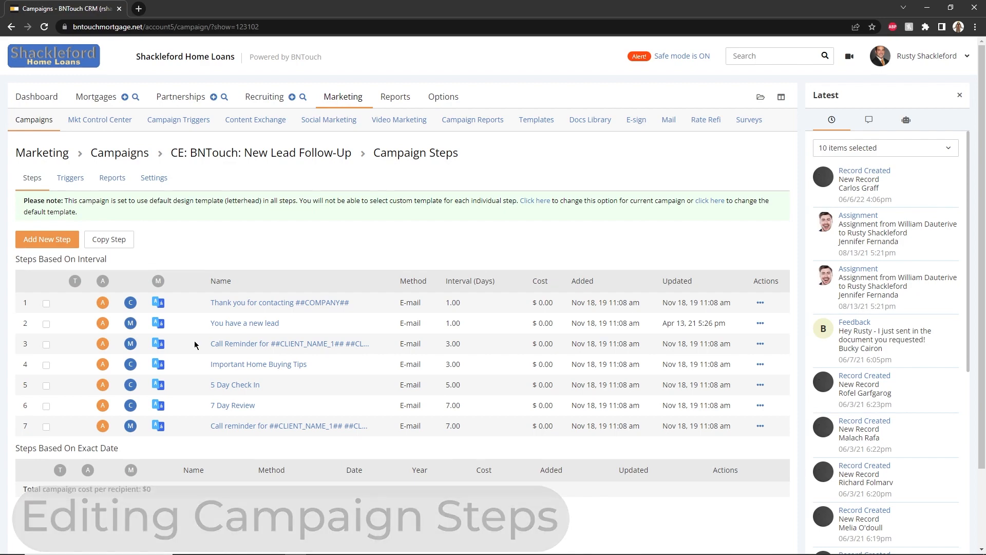
click(244, 304)
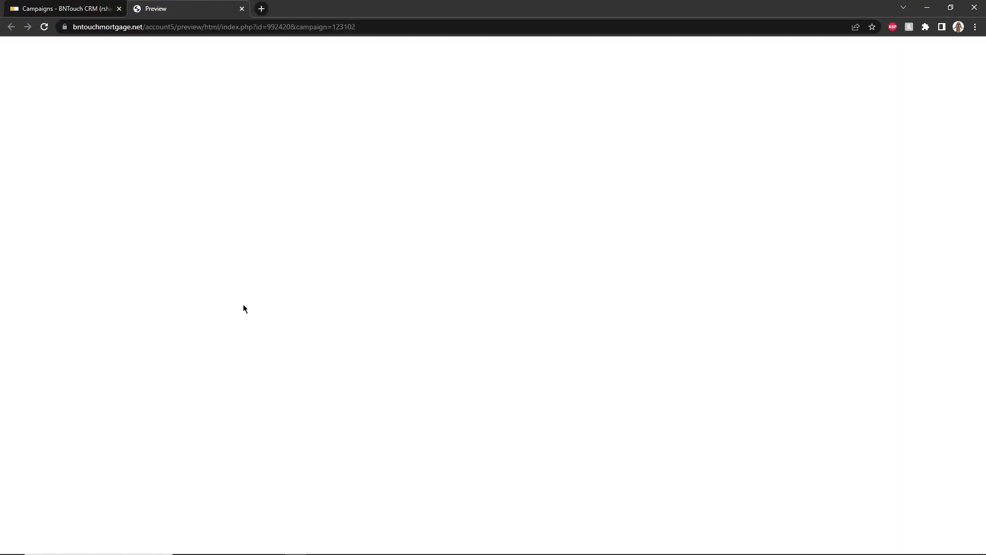
key(ctrl+w)
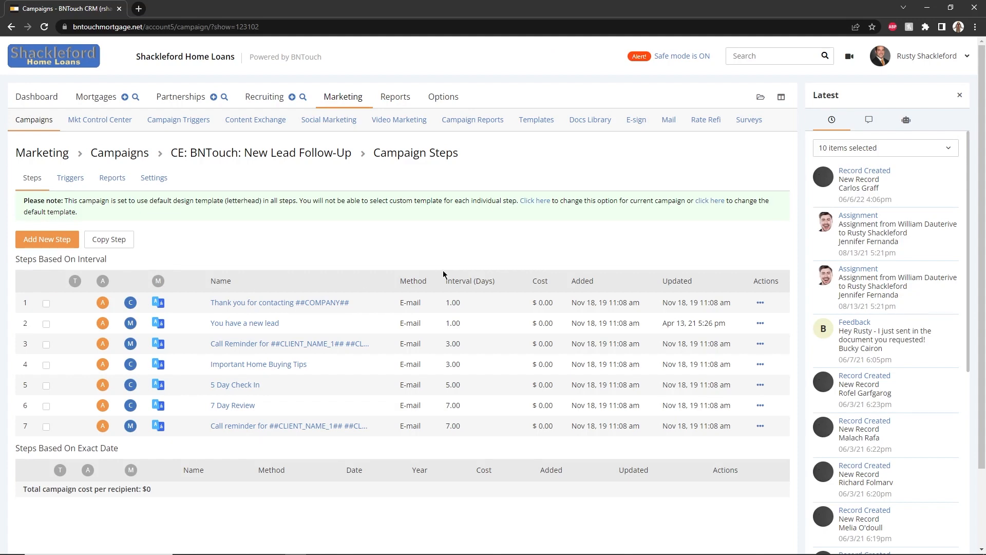
Step: Open the "Thank you for contacting ##COMPANY##" step for editing and choose Borrower 1 / Partner Contact 1 as its recipient
click(762, 303)
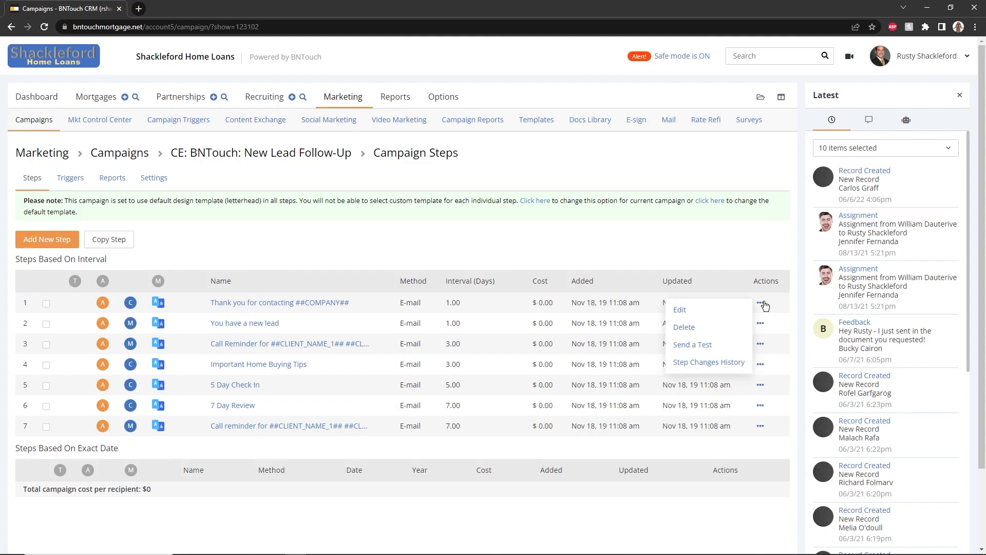
click(705, 307)
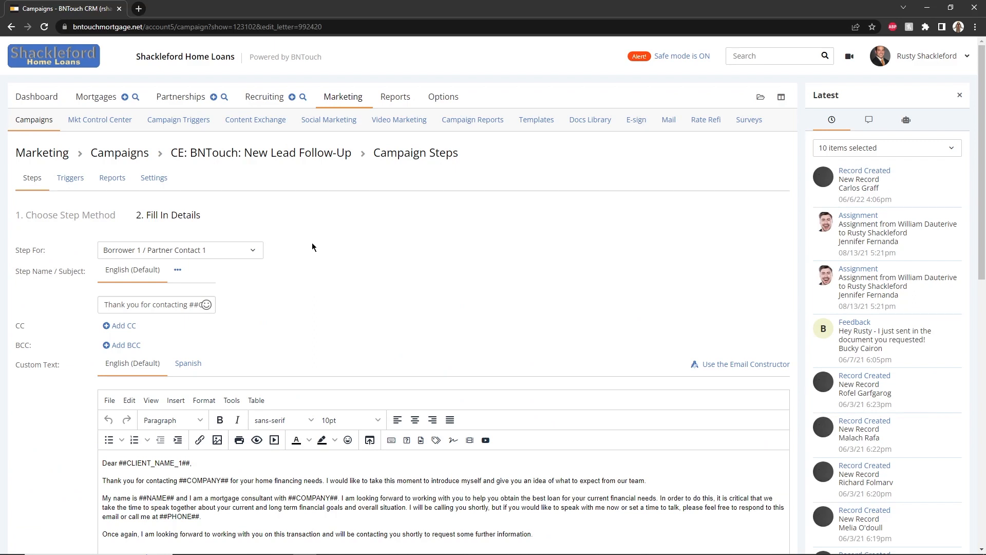
click(195, 250)
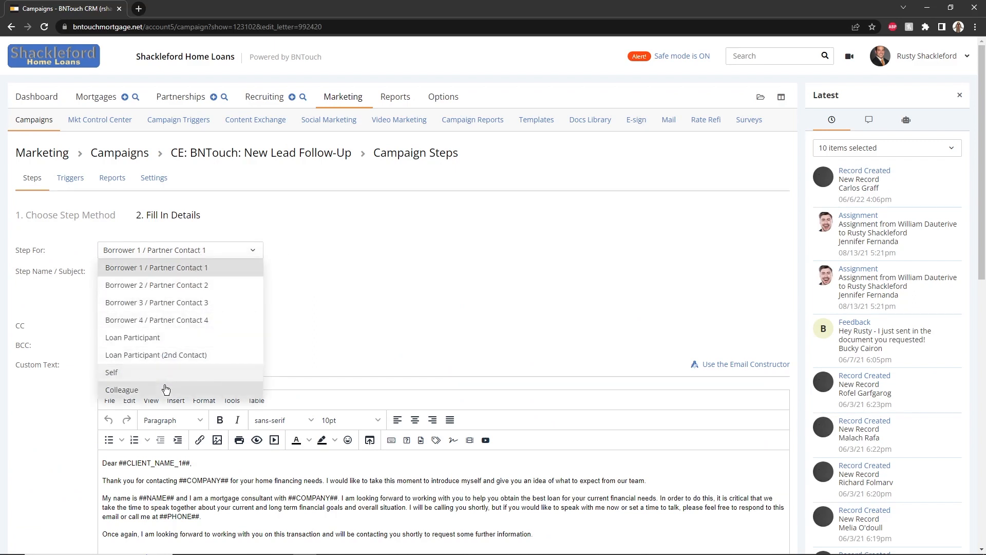
click(208, 267)
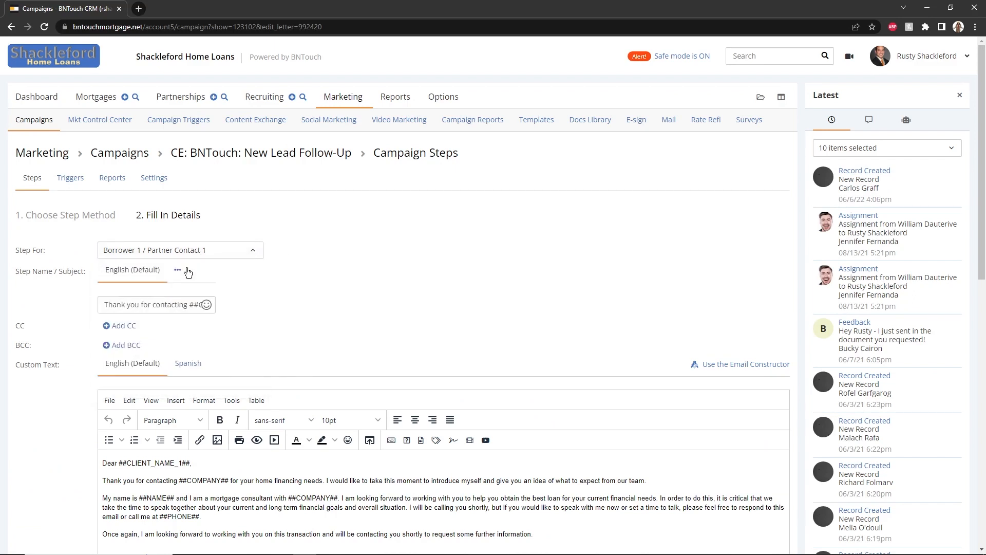
click(108, 302)
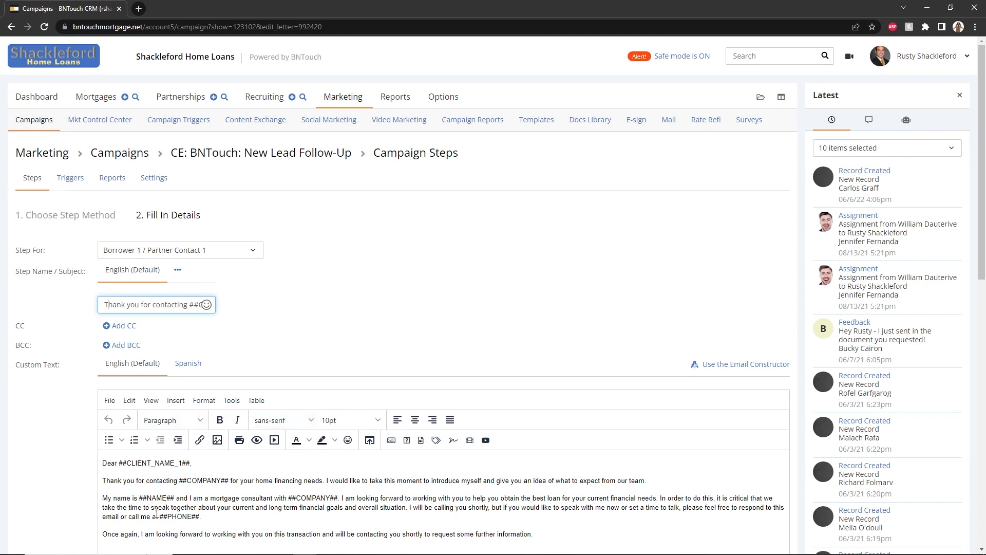
click(419, 290)
Step: Examine the step's English e-mail text and highlight the ##CLIENT_NAME_1## tag in the greeting
scroll(419, 291, down, 2)
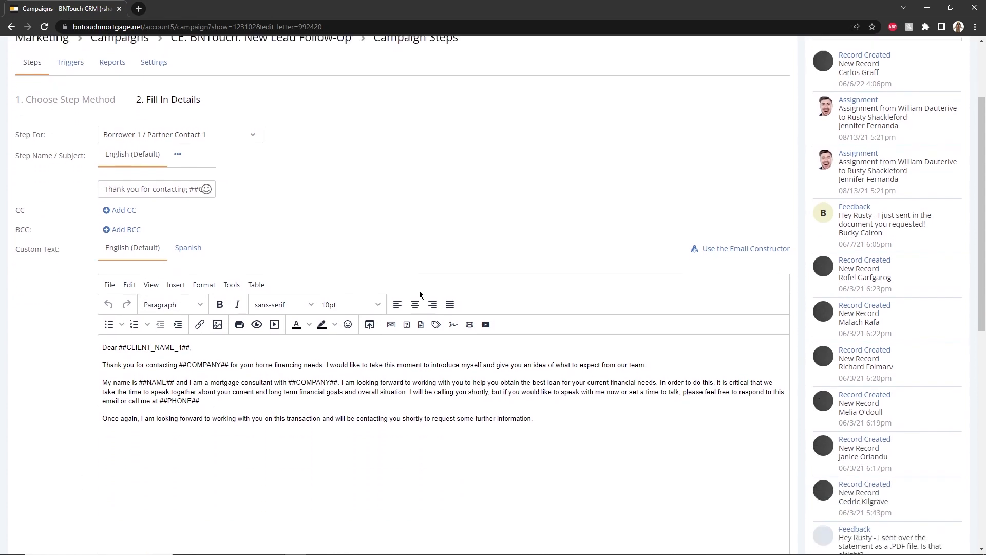
scroll(420, 292, down, 1)
scroll(419, 291, down, 1)
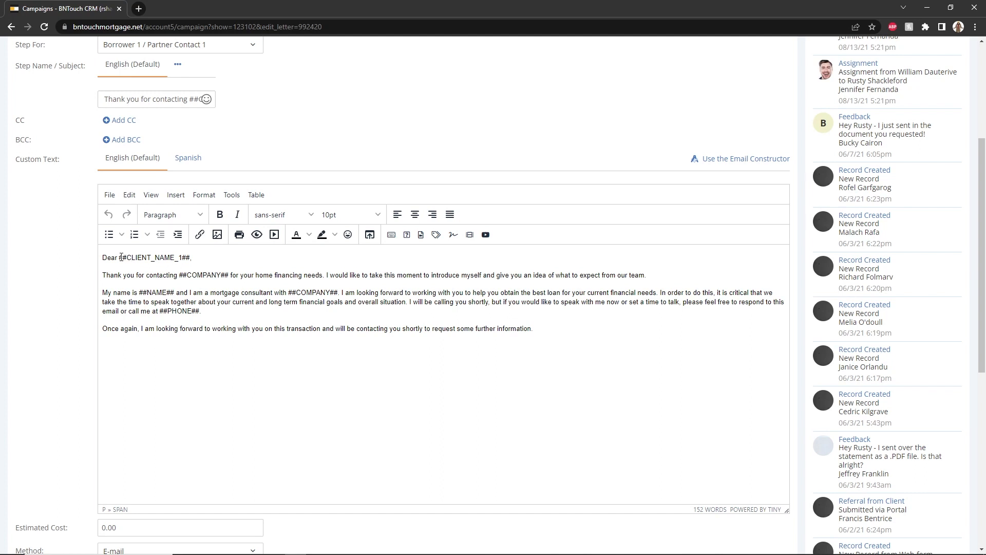
drag(120, 258, 191, 264)
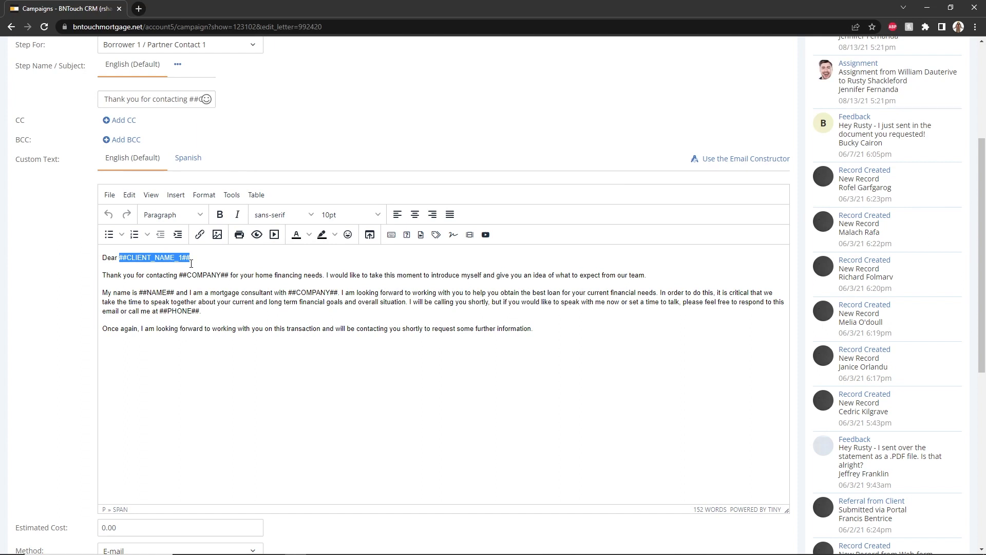
click(210, 262)
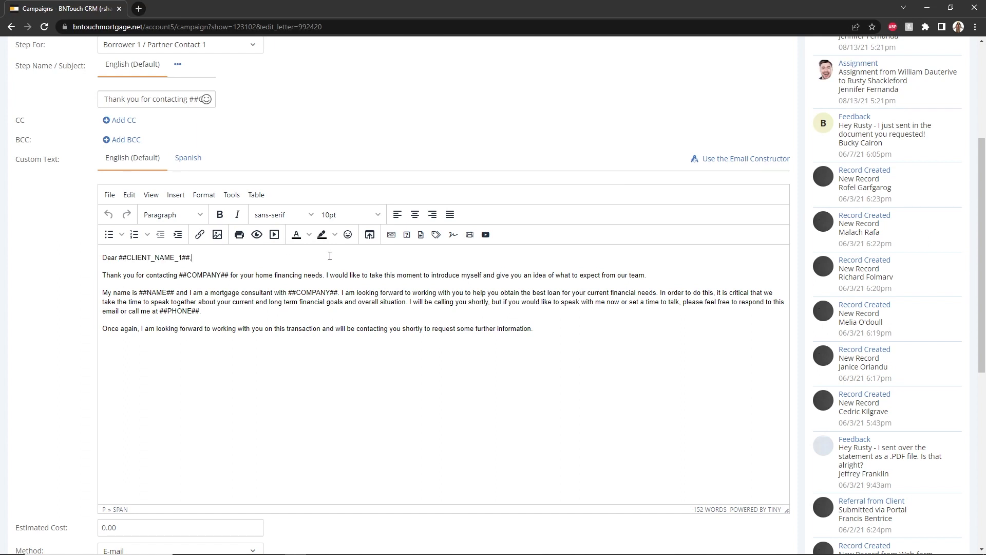
Step: Search the insertable meta tags for "Client", look through the matches, and close the dialog without inserting one
click(436, 236)
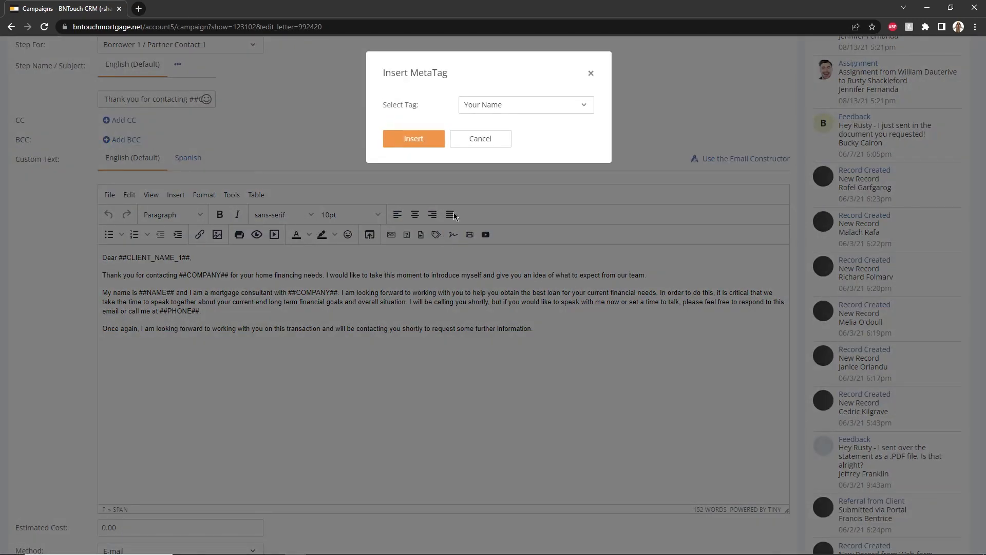
click(495, 106)
text(C)
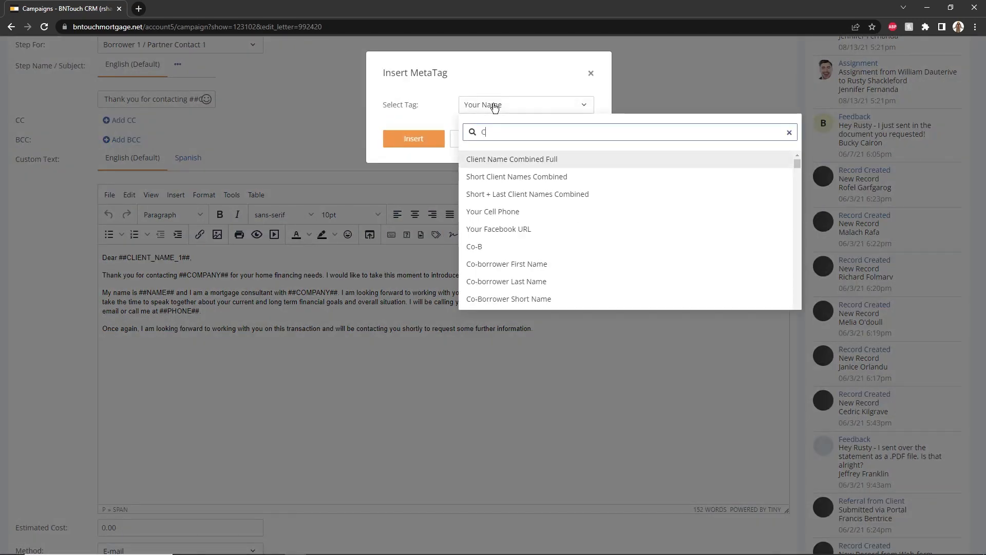
text(lient)
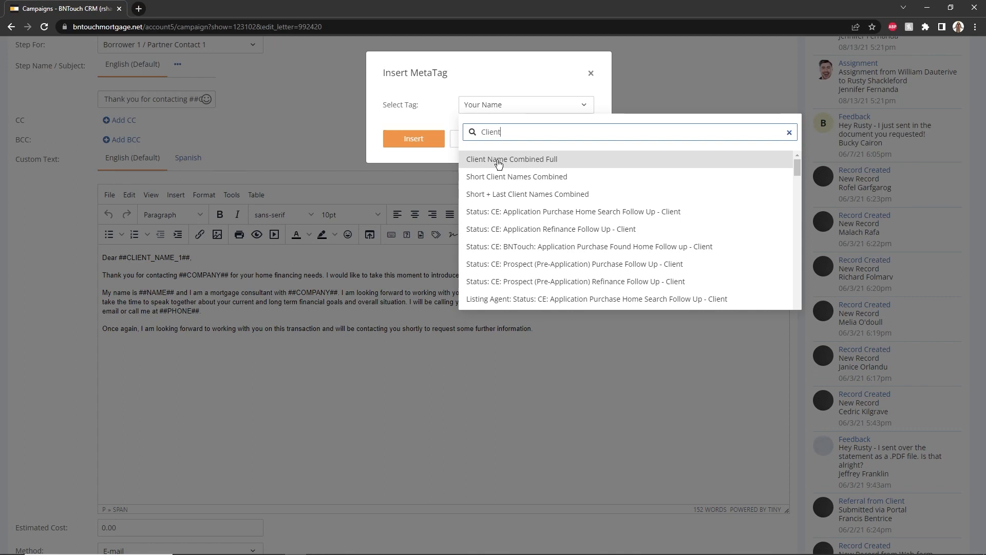
scroll(514, 182, down, 1)
scroll(513, 184, down, 10)
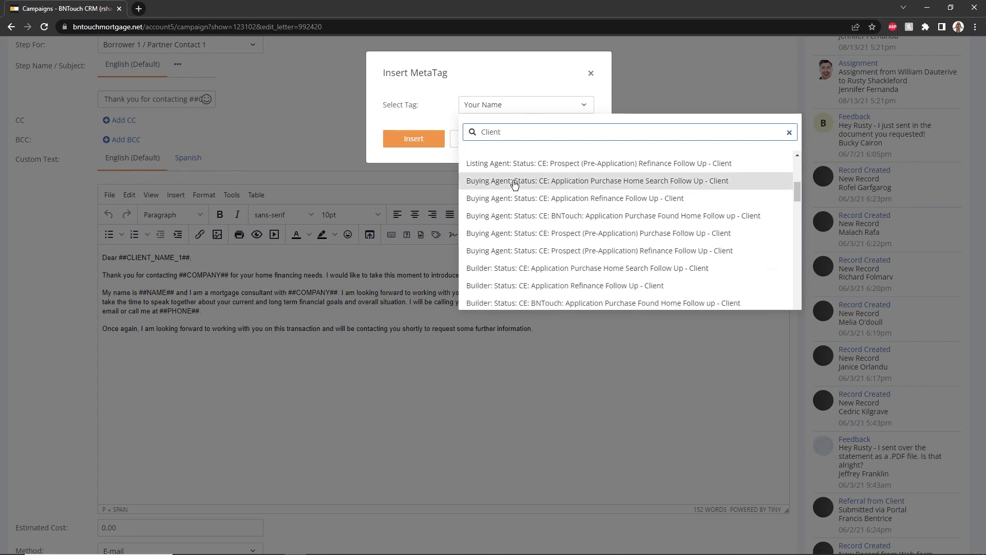
click(455, 116)
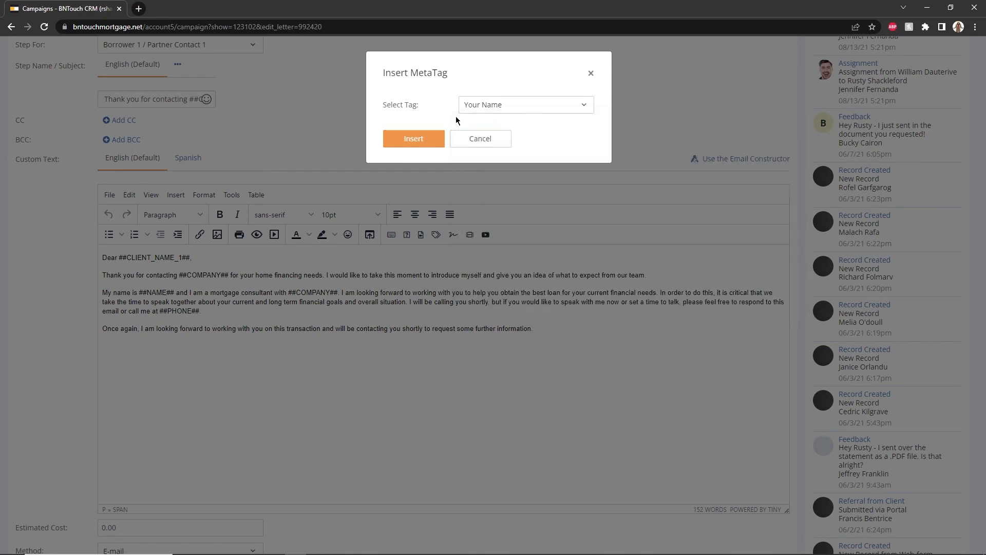
click(461, 138)
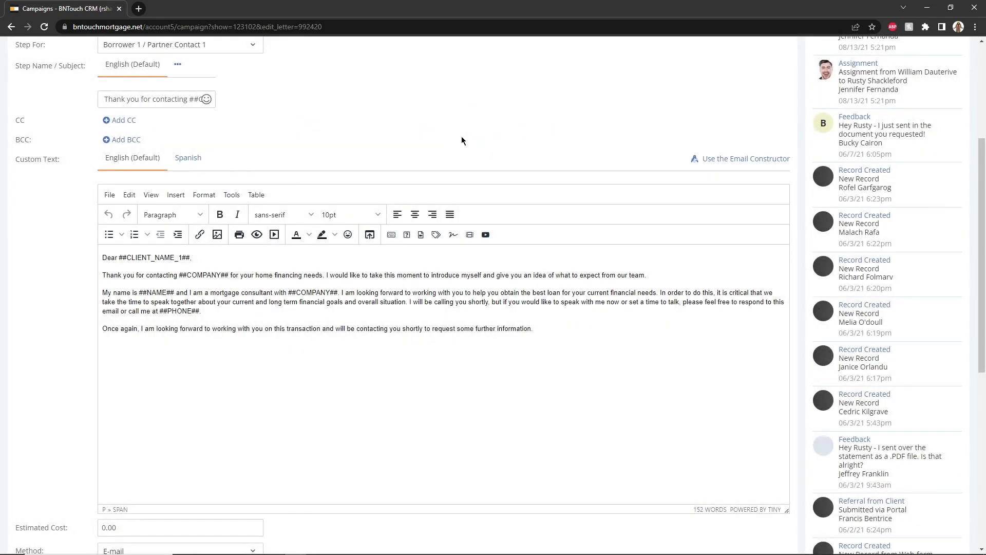
click(176, 195)
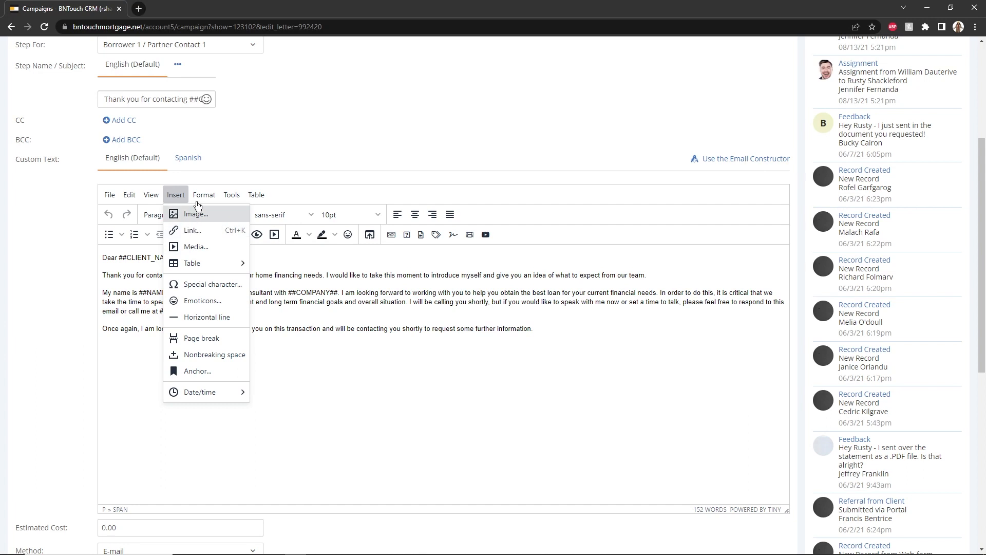
mouse_move(205, 199)
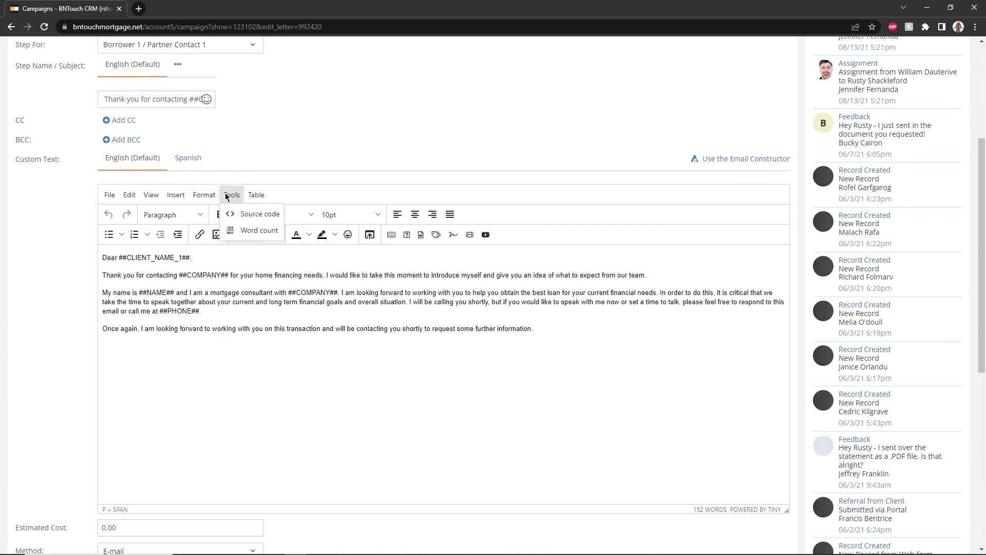
mouse_move(259, 198)
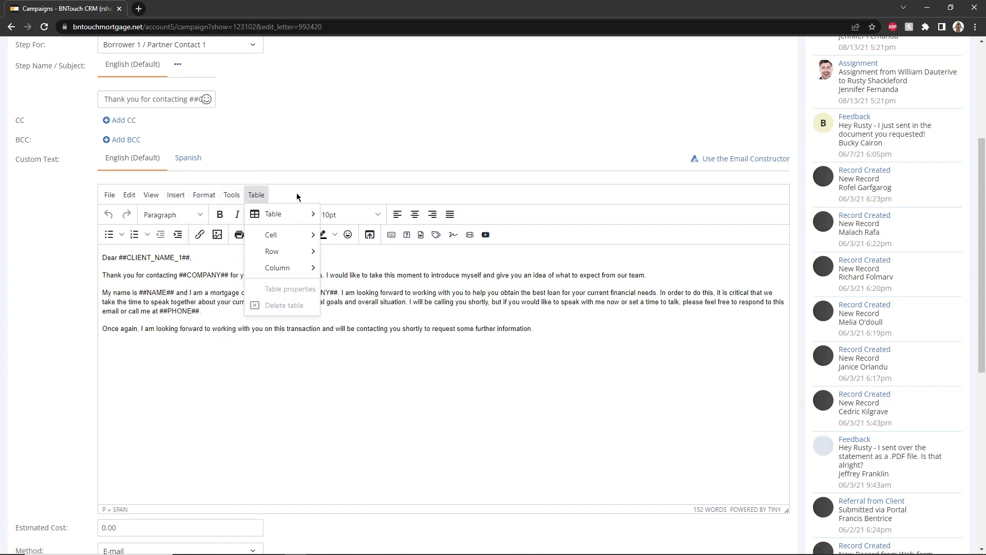
click(317, 176)
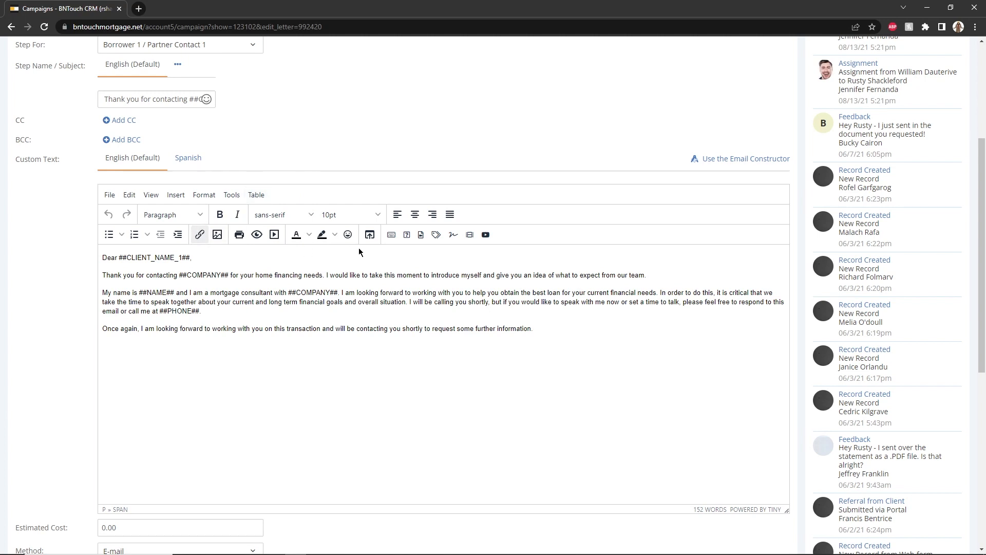
Step: Insert the document-request form image, stored between house3 and Logo in the File Manager, above the e-mail's greeting
click(370, 234)
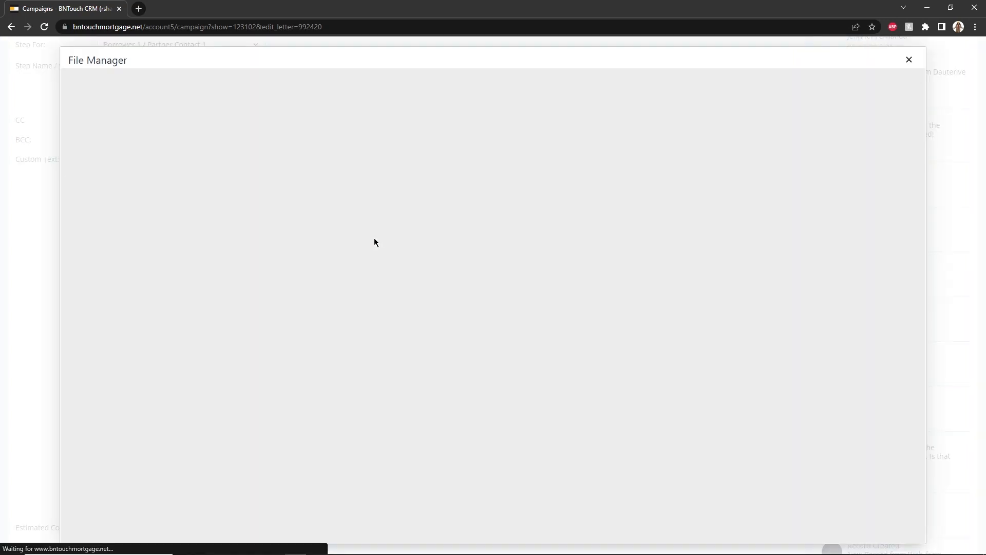
mouse_move(377, 165)
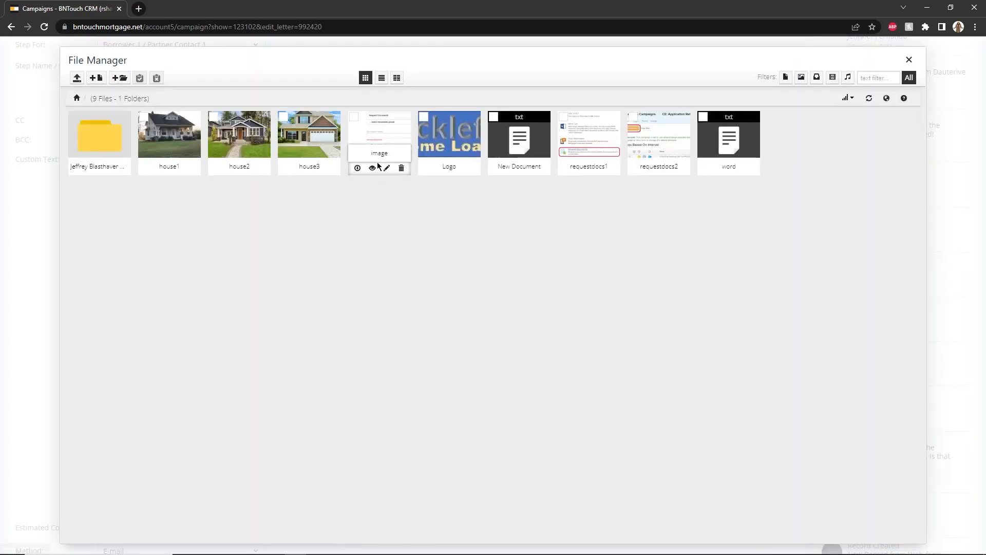
click(381, 134)
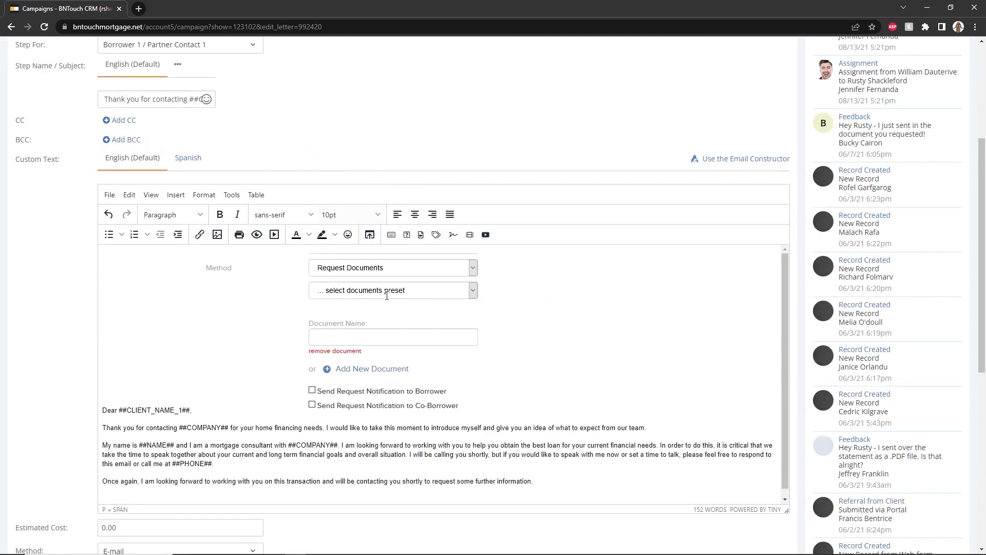
Step: Delete the document-request form image from the e-mail and upload house4.jpg from the Downloads folder to the File Manager
click(393, 317)
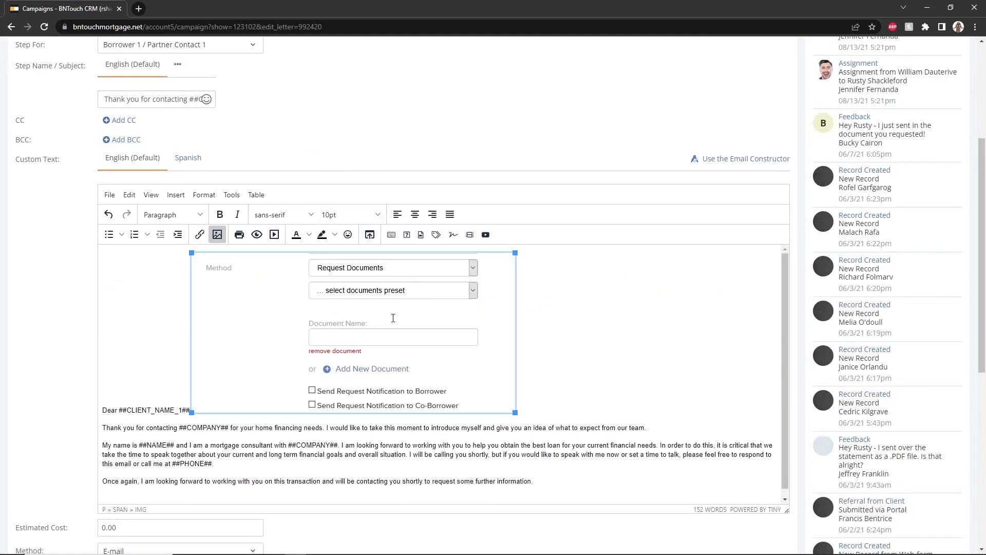
key(Delete)
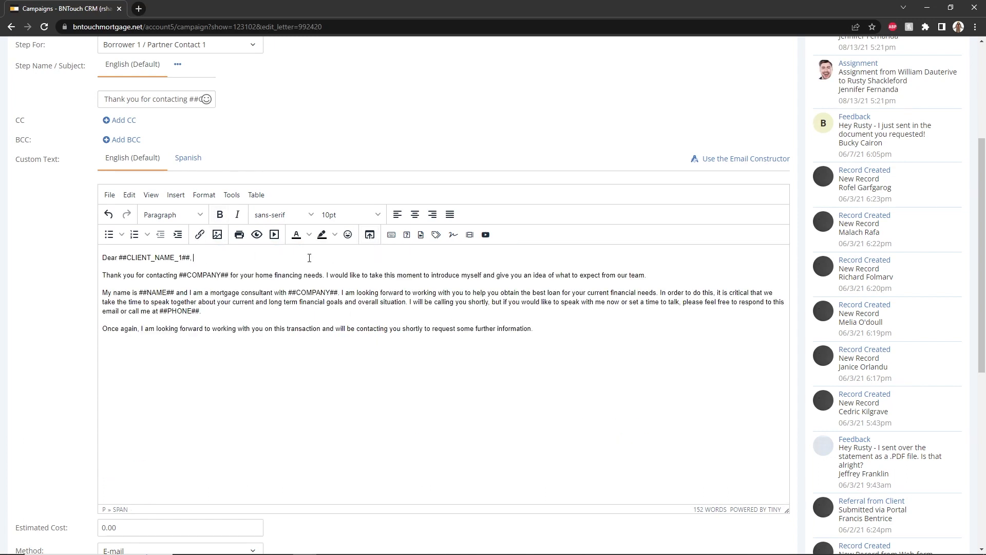
click(368, 236)
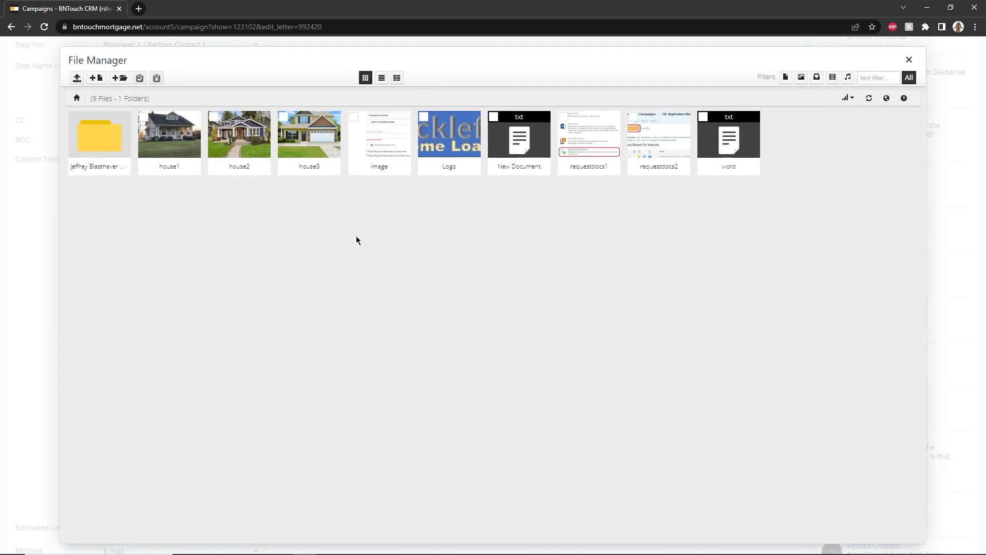
click(76, 78)
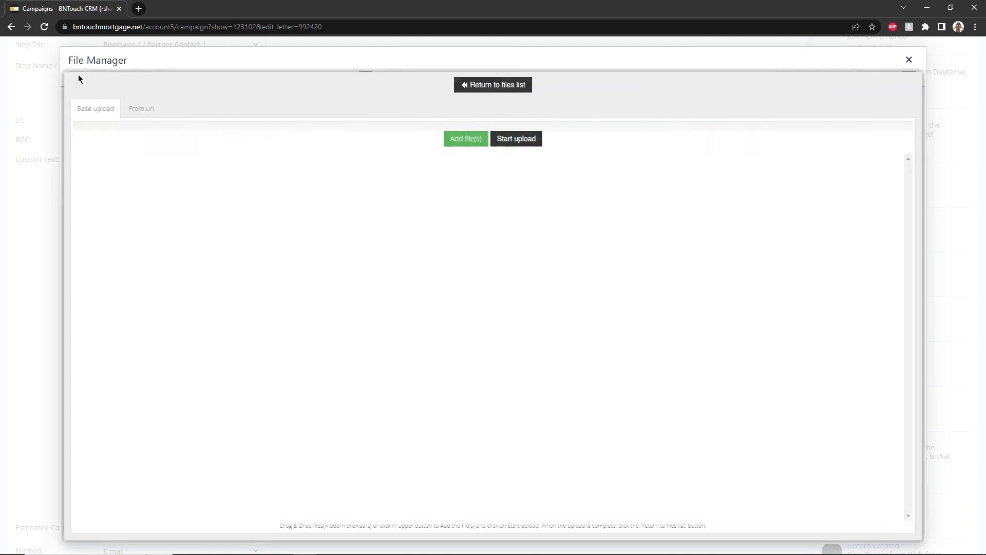
click(465, 140)
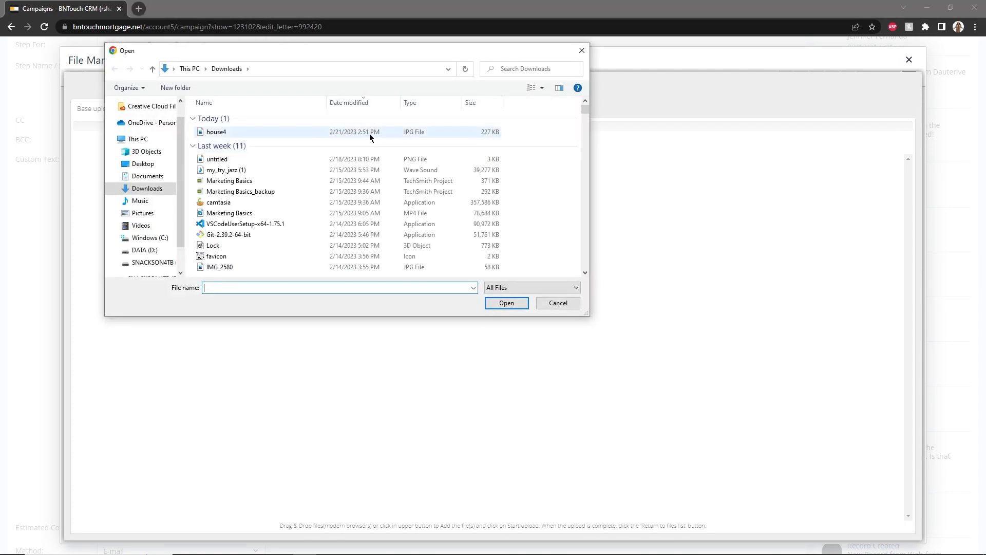
click(370, 134)
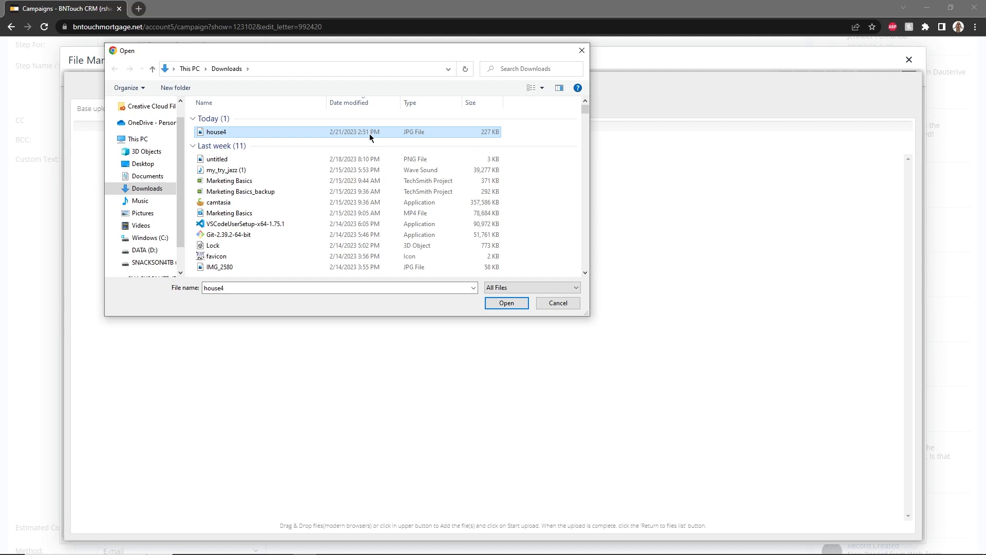
click(507, 303)
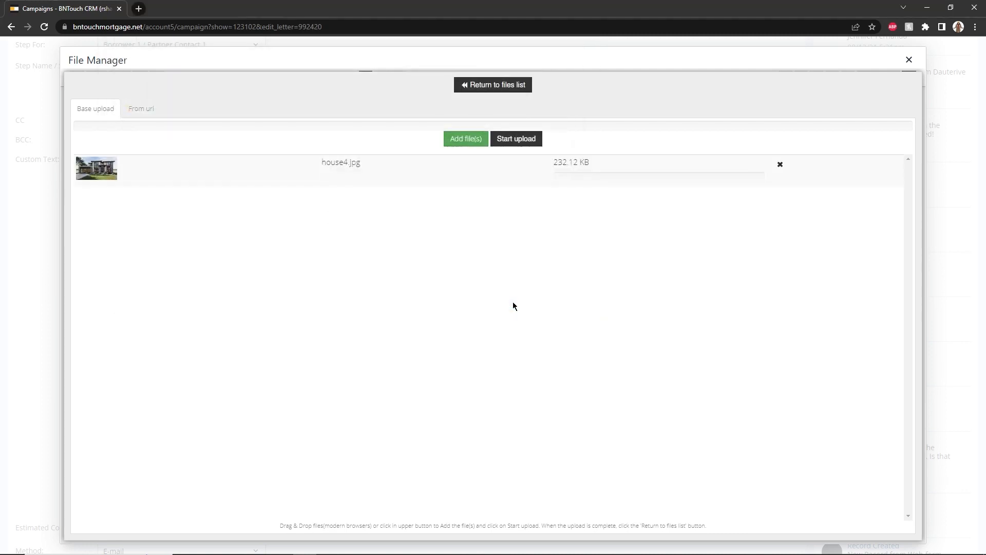
click(523, 148)
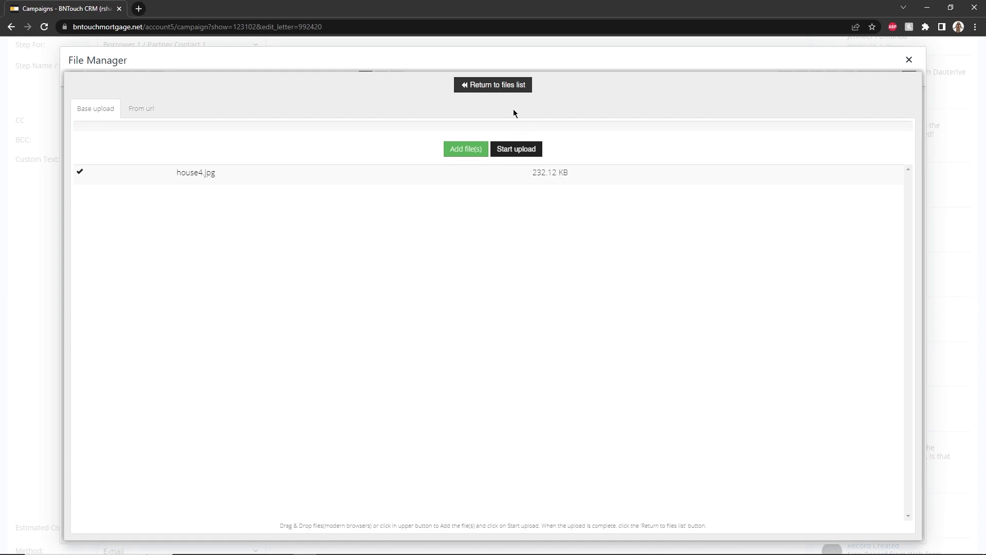
click(501, 85)
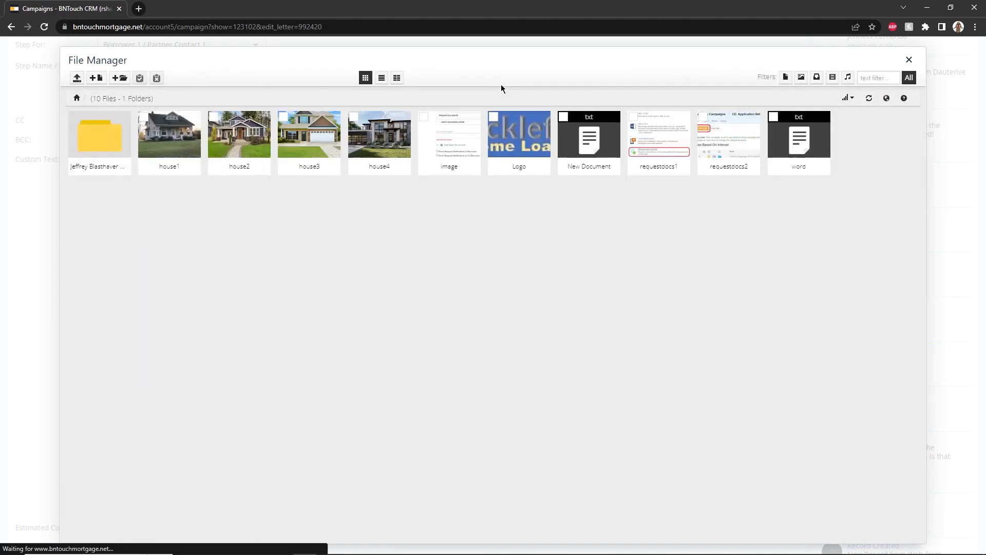
Step: Insert the uploaded house4 image into the e-mail below the greeting and look over its placement
click(380, 142)
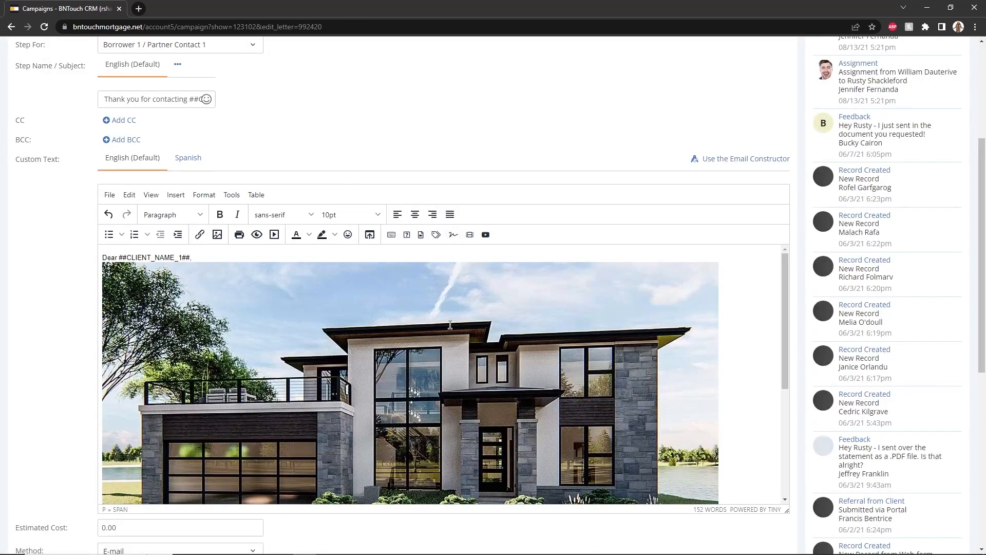
scroll(448, 326, down, 1)
scroll(301, 361, down, 1)
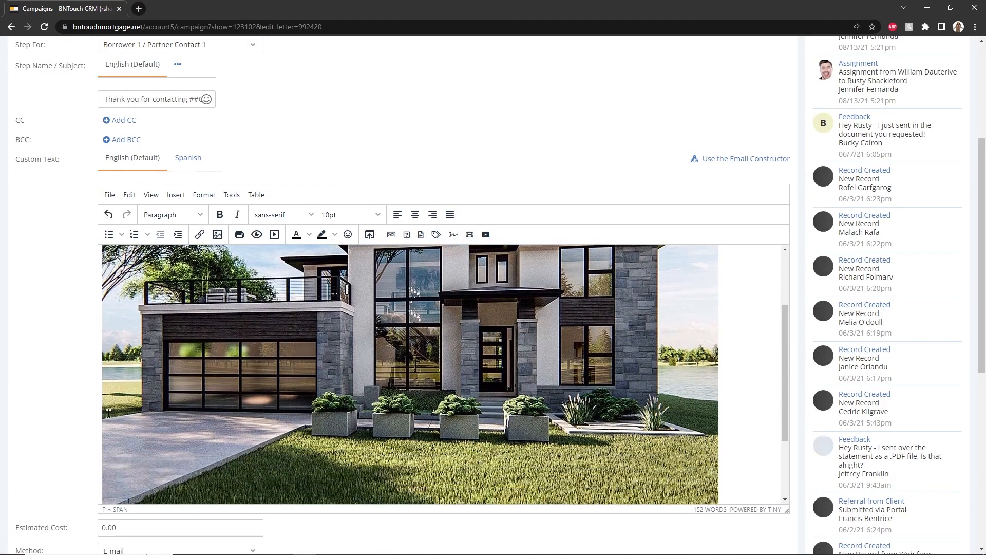
Step: Look through the available step methods, from E-mail to Checklist, and leave the list without choosing another one
scroll(137, 449, down, 6)
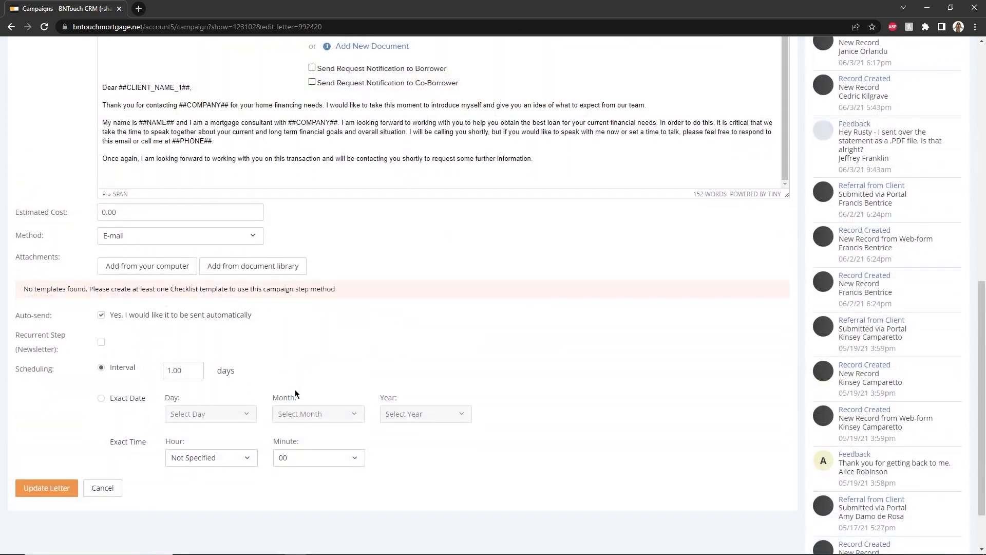
scroll(295, 394, down, 1)
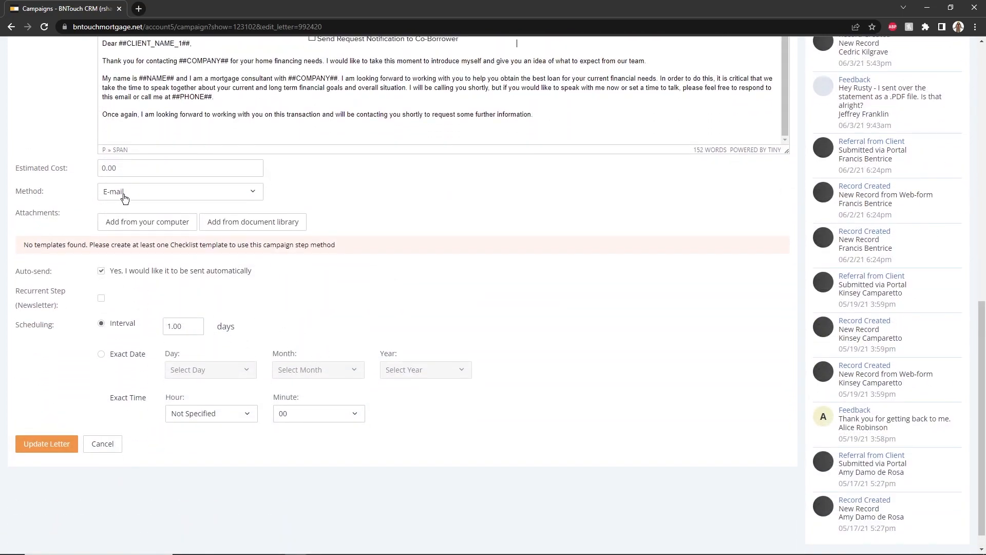
click(182, 191)
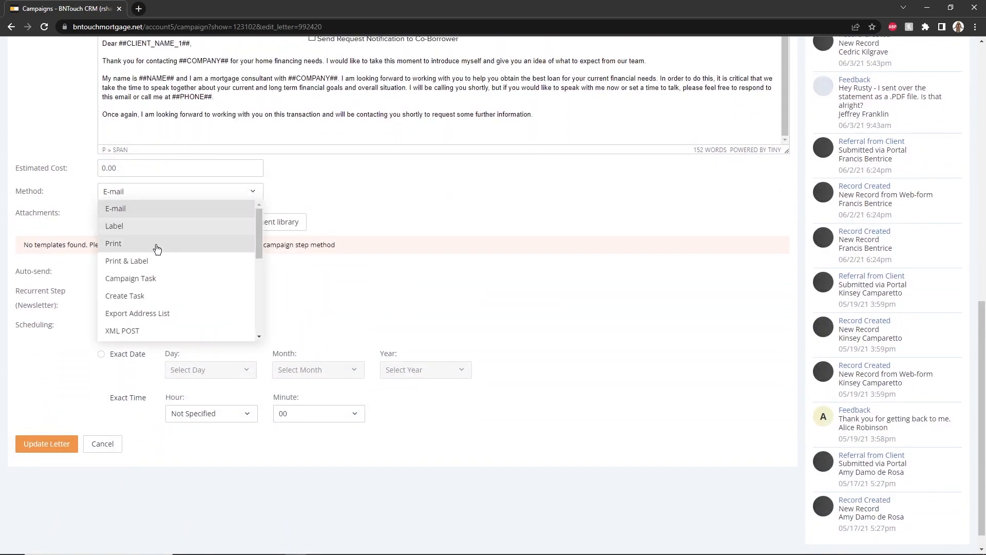
scroll(156, 250, down, 3)
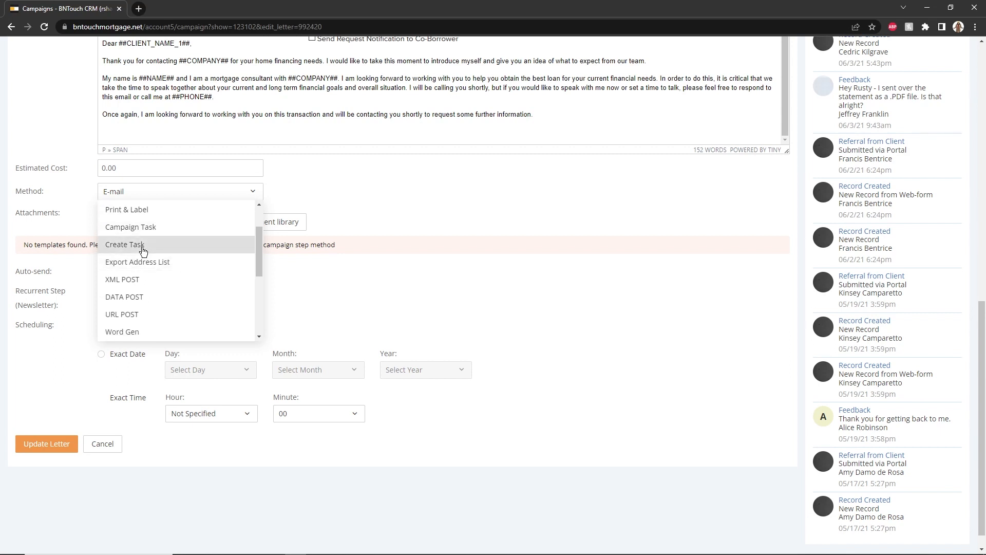
scroll(143, 252, down, 4)
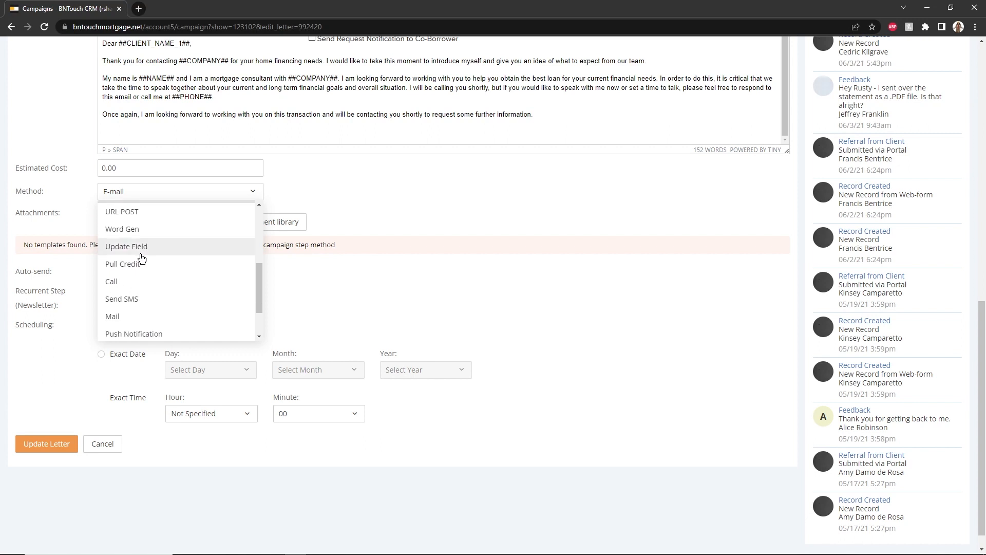
scroll(141, 257, down, 1)
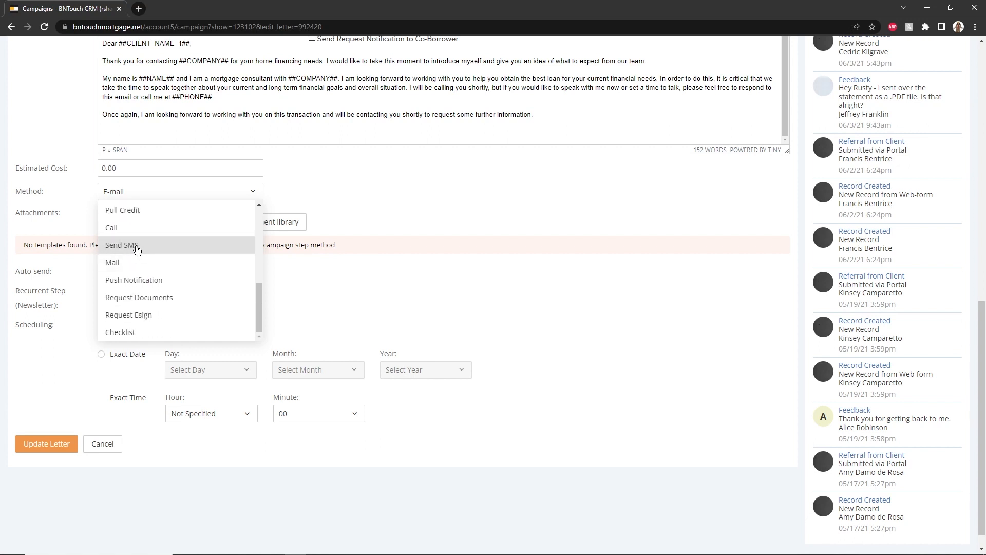
click(90, 241)
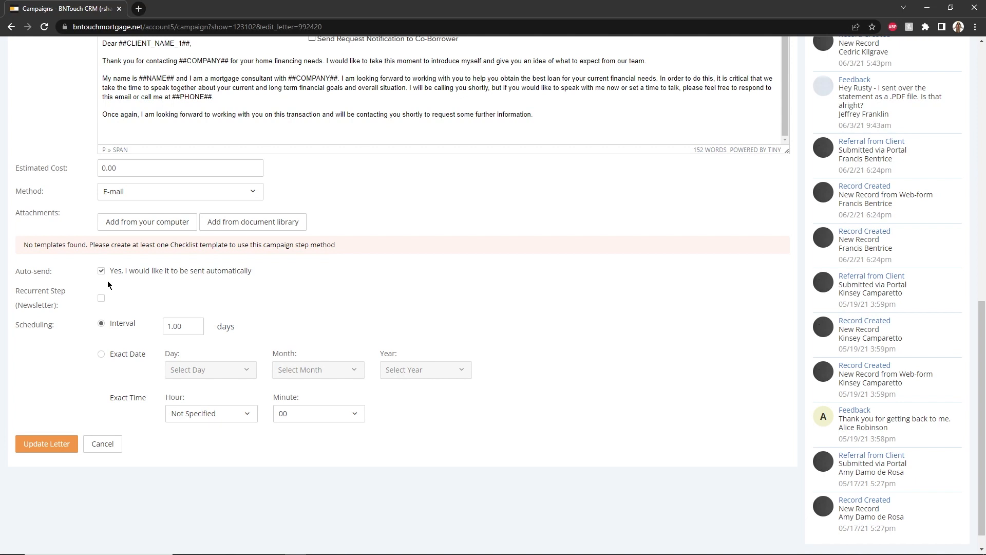
Step: Mark the step as a recurrent newsletter step and go to its number of recurrent steps
click(101, 298)
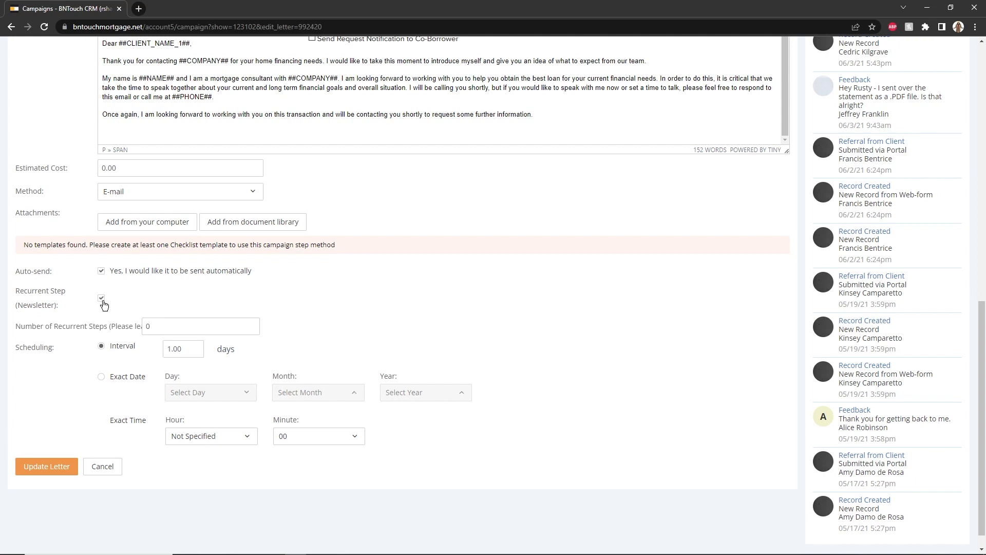
click(160, 326)
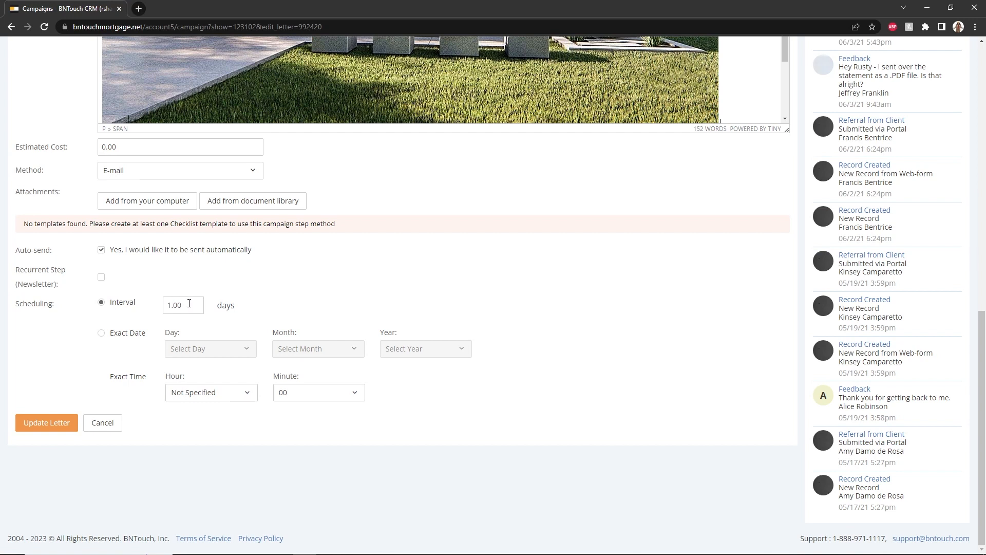
Step: Schedule the step by exact date instead of interval, for 4 July 2023
click(110, 334)
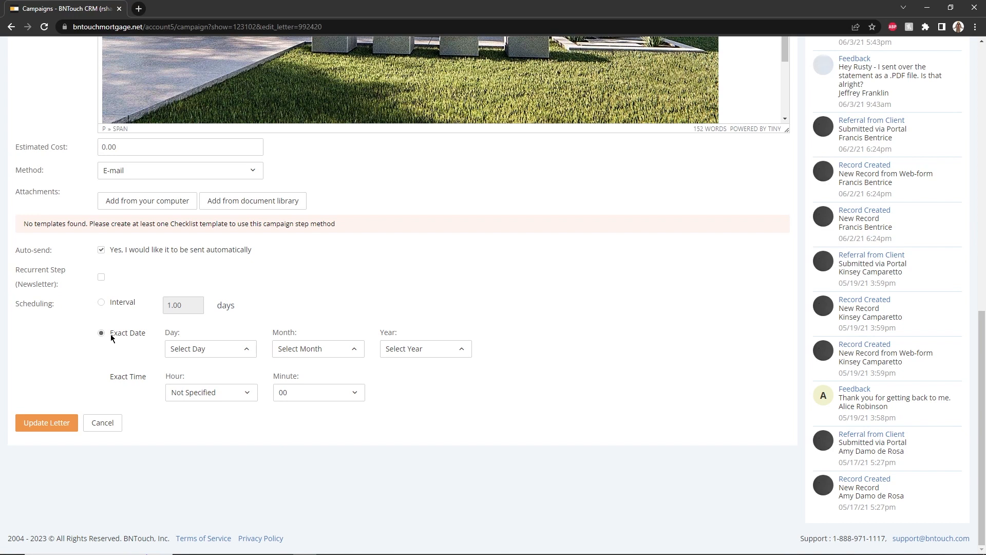
click(198, 349)
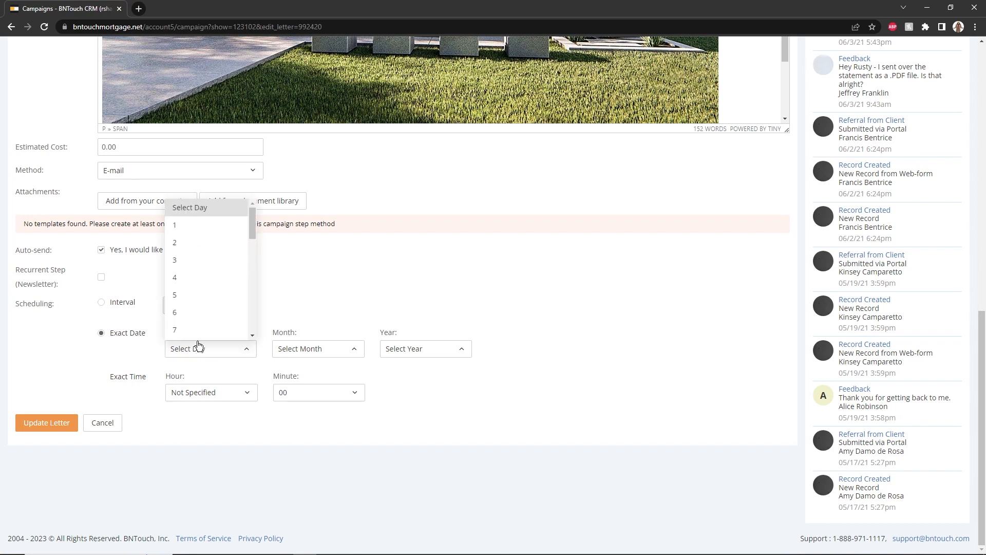
click(194, 280)
click(288, 347)
click(310, 327)
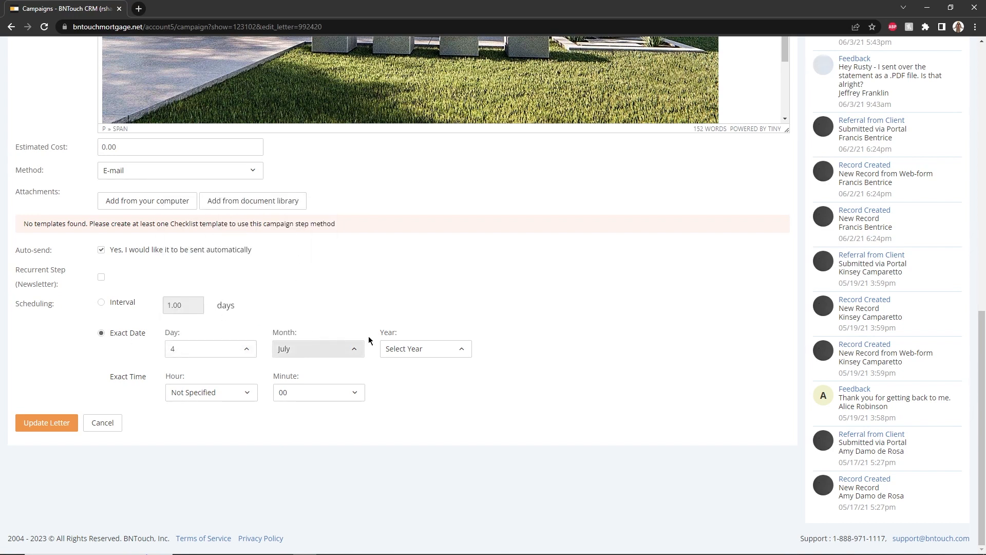
click(403, 349)
scroll(397, 324, down, 5)
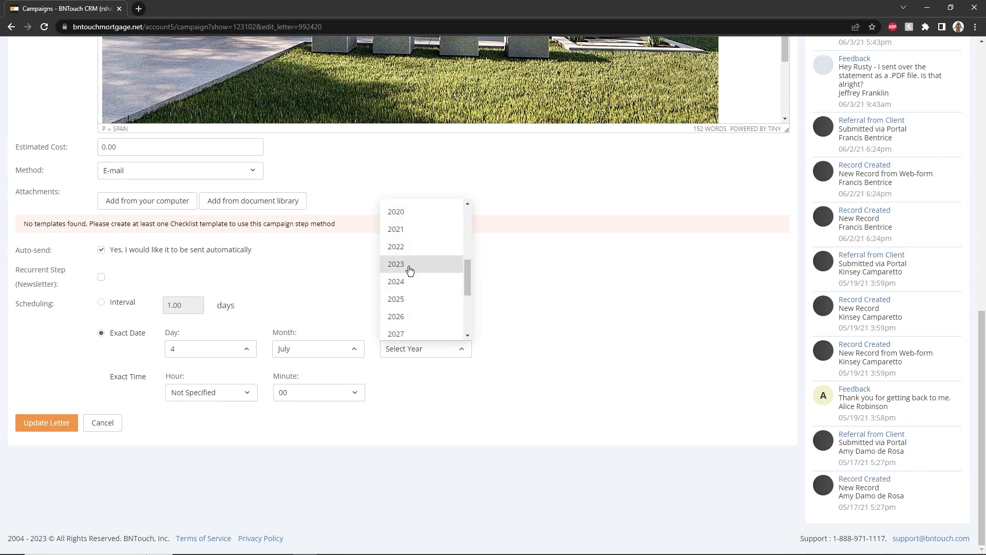
click(406, 269)
Step: Set the step's exact sending time to hour 12 pm and minute 30, and submit the letter update
click(222, 392)
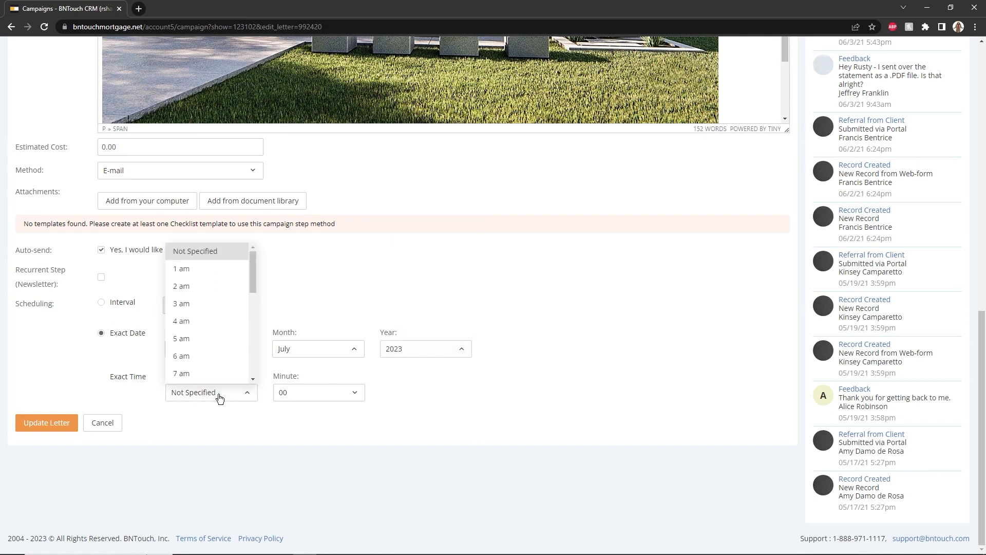
scroll(218, 364, down, 2)
scroll(218, 363, down, 1)
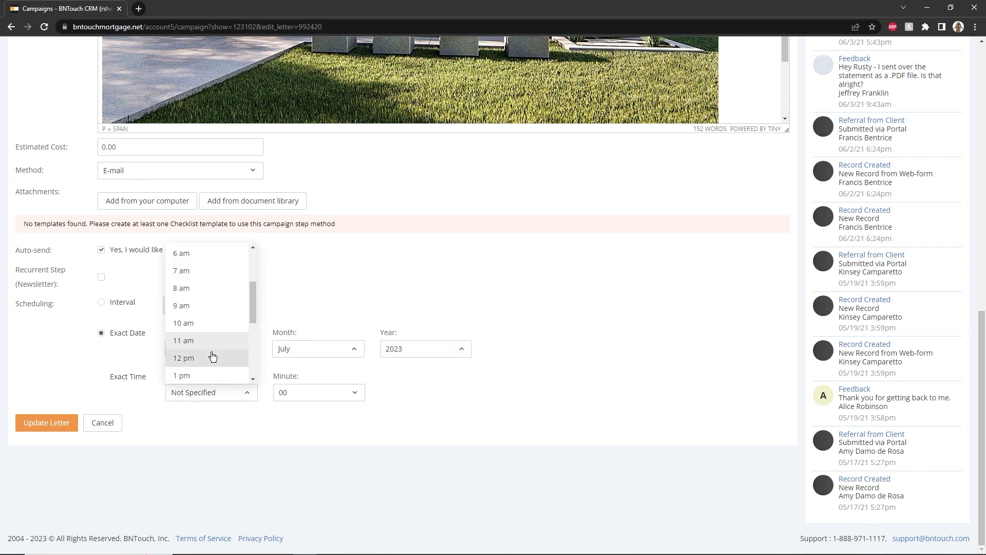
click(215, 356)
click(307, 394)
click(307, 355)
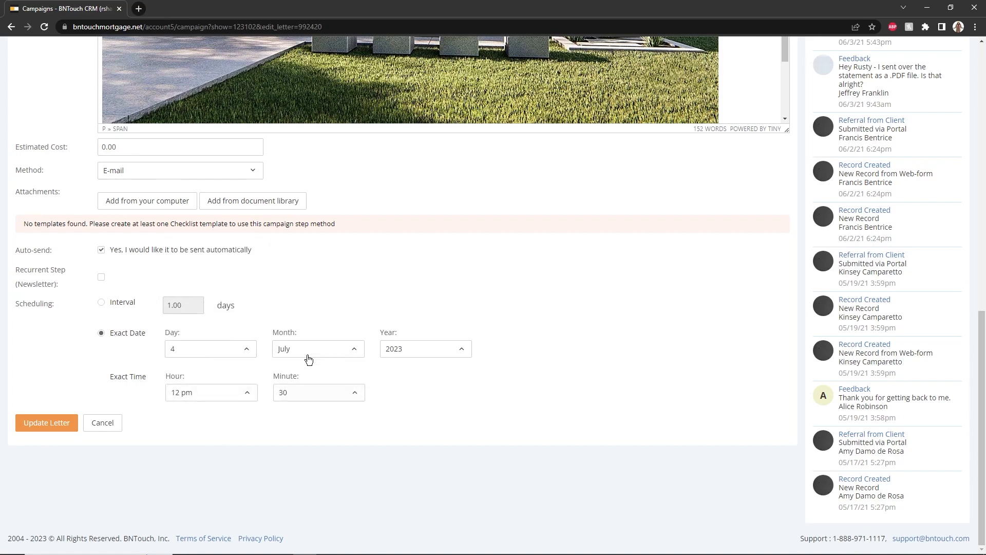
click(44, 422)
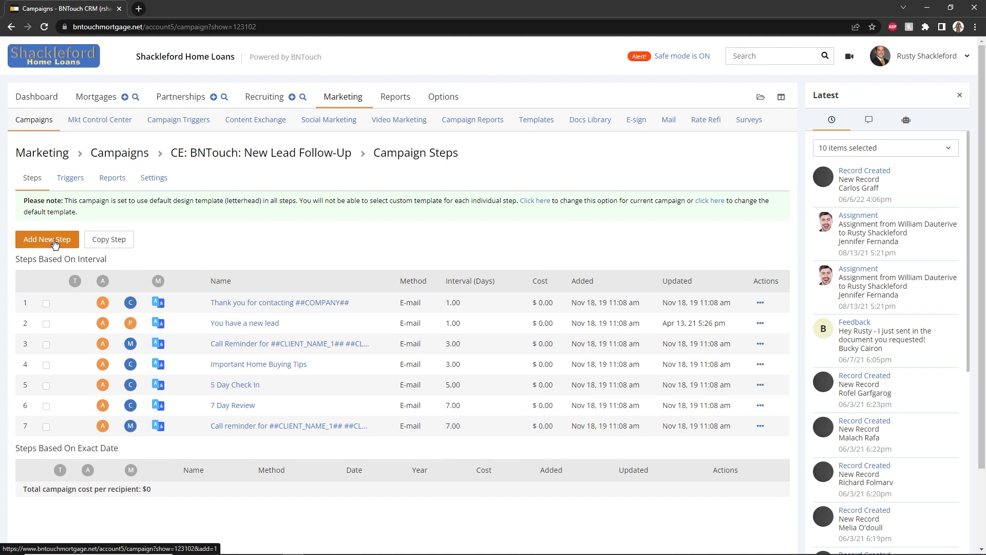
Step: Copy the "Thank you for contacting ##COMPANY##" step into the CE: BNTouch: New Lead Follow-Up campaign
click(45, 305)
click(117, 246)
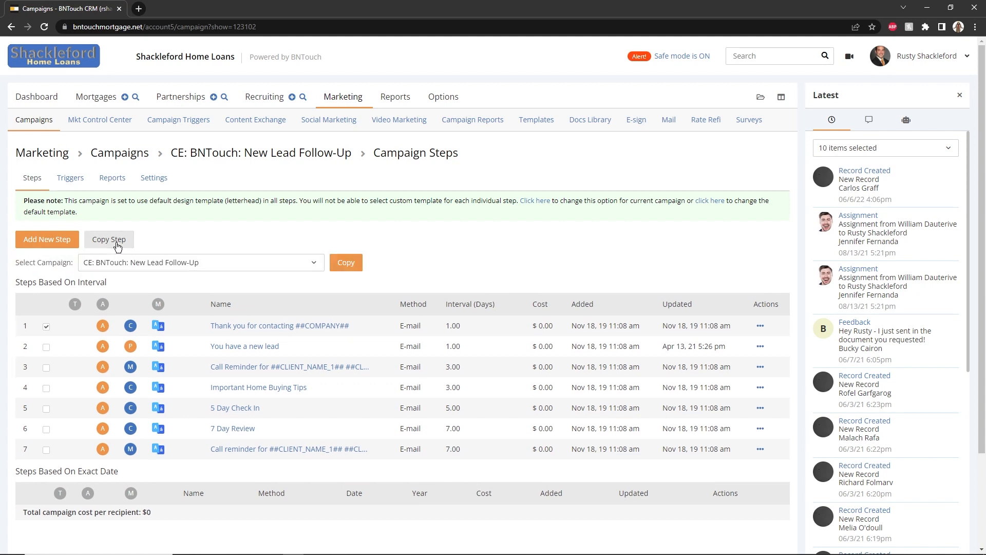
click(114, 266)
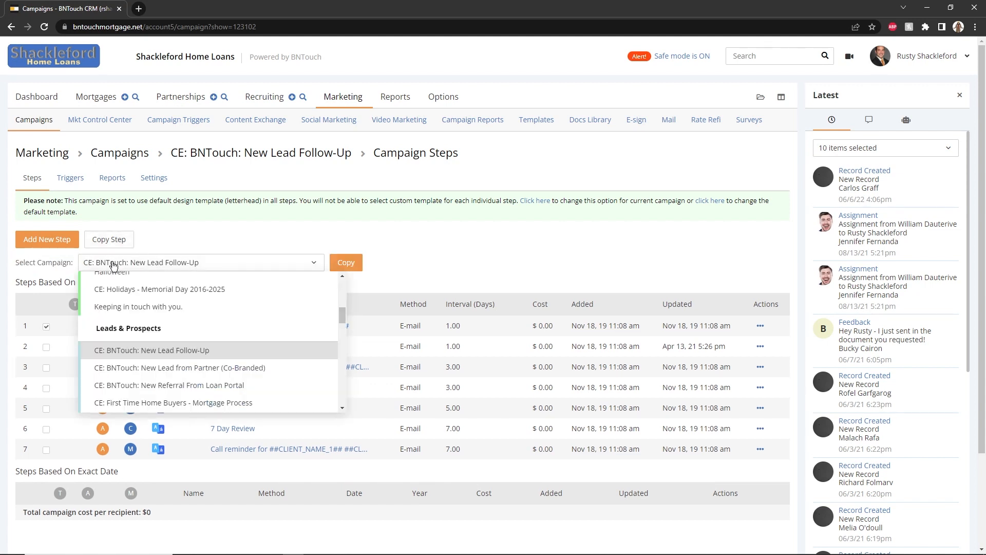
click(148, 350)
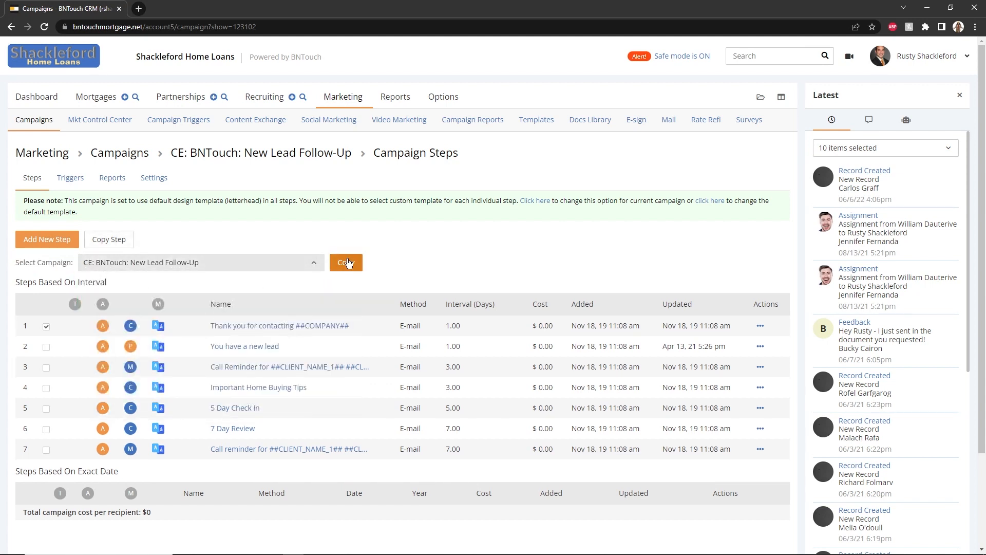
click(347, 263)
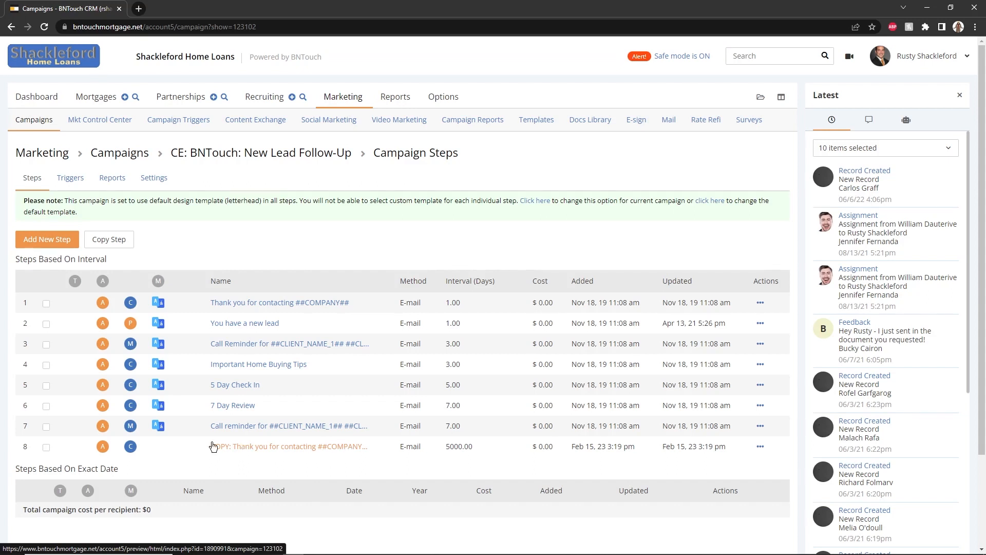
Step: Open the copied step 8 for editing and remove the "COPY:" prefix from its name
click(760, 446)
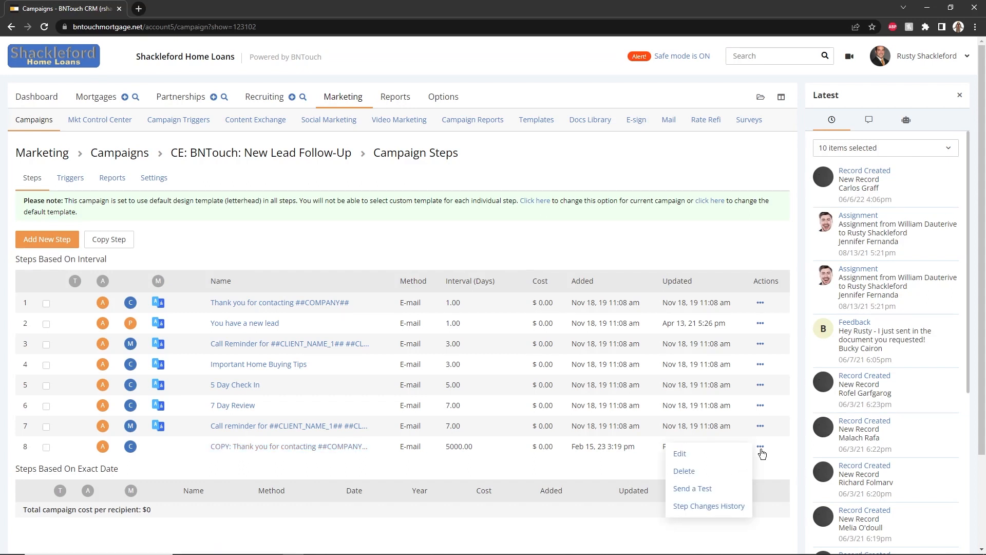
click(738, 455)
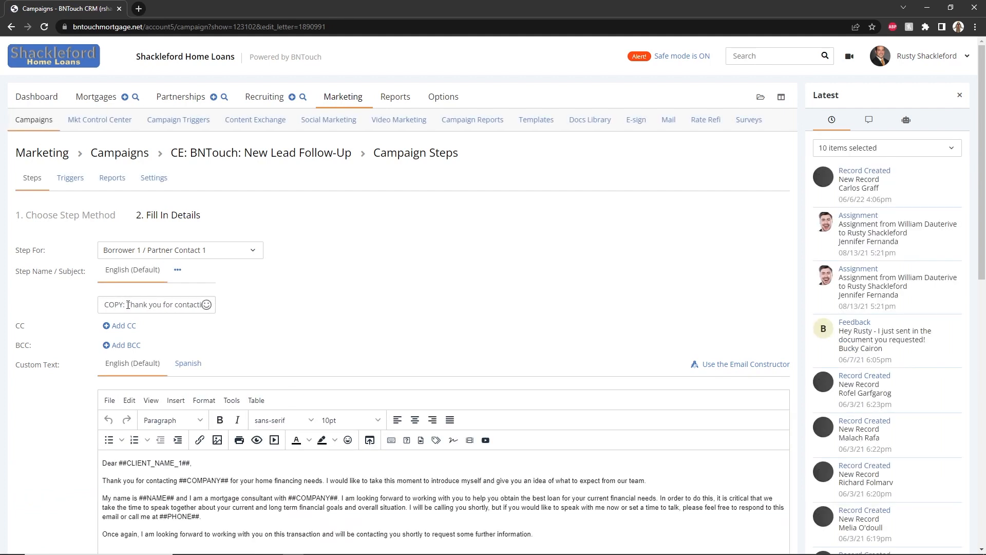
drag(127, 304, 92, 307)
key(BackSpace)
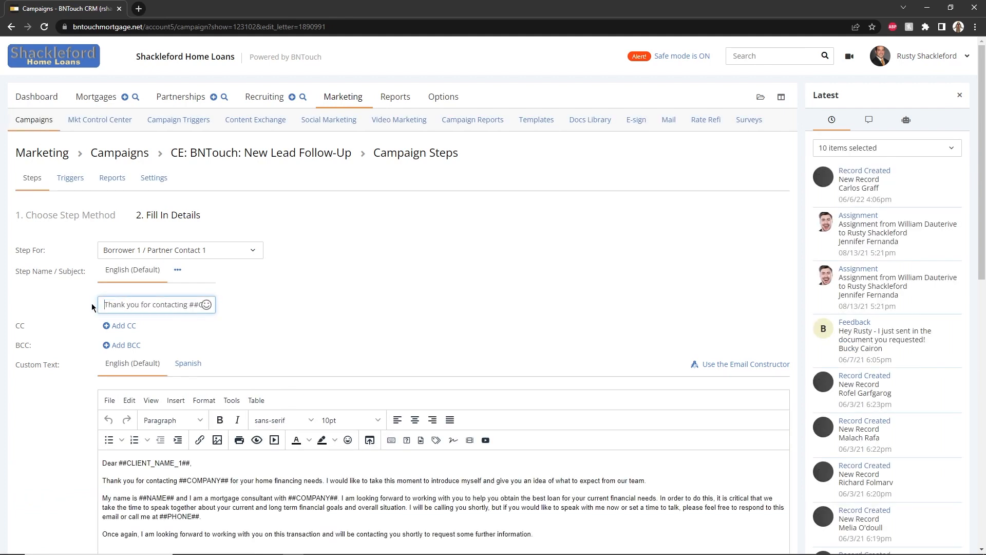
Step: Replace the words after "Thank you" in the step's subject with the ##CLIENT_NAME_1## tag copied from the letter's greeting
scroll(70, 362, down, 11)
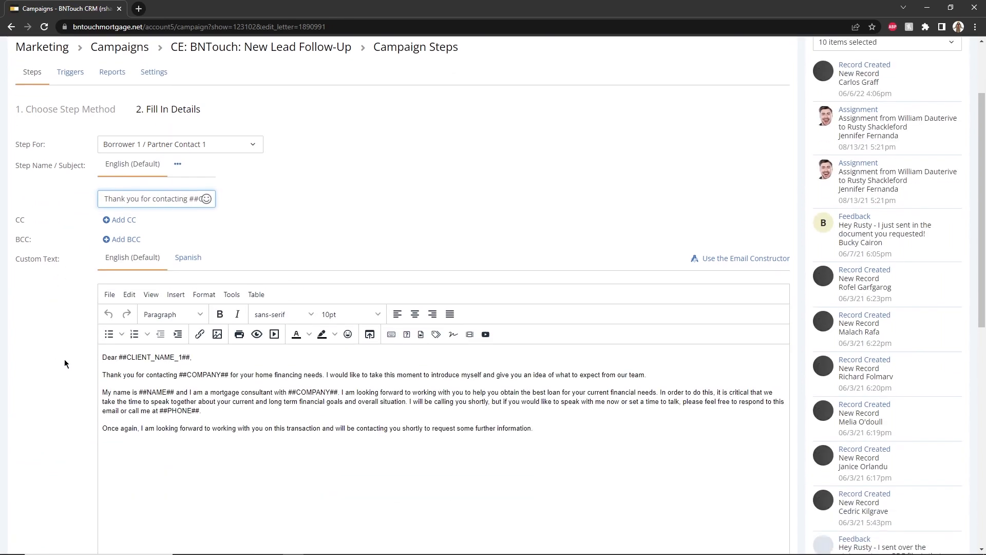
scroll(73, 366, up, 1)
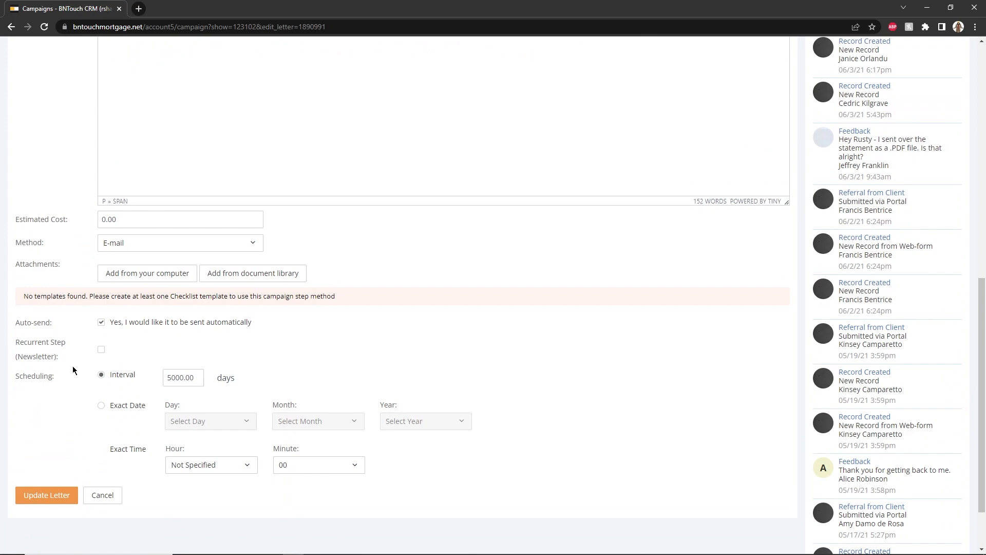
scroll(72, 366, up, 6)
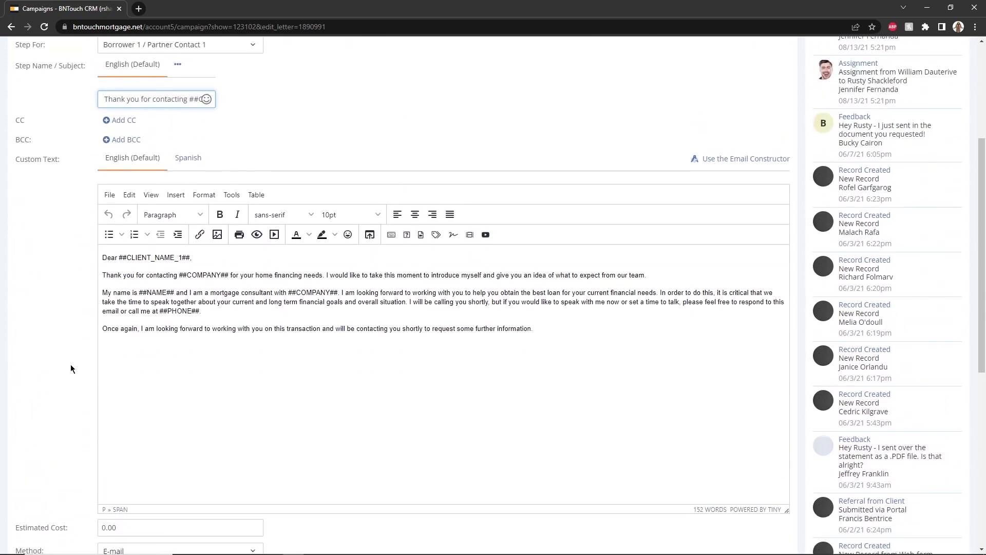
scroll(120, 306, up, 1)
click(119, 306)
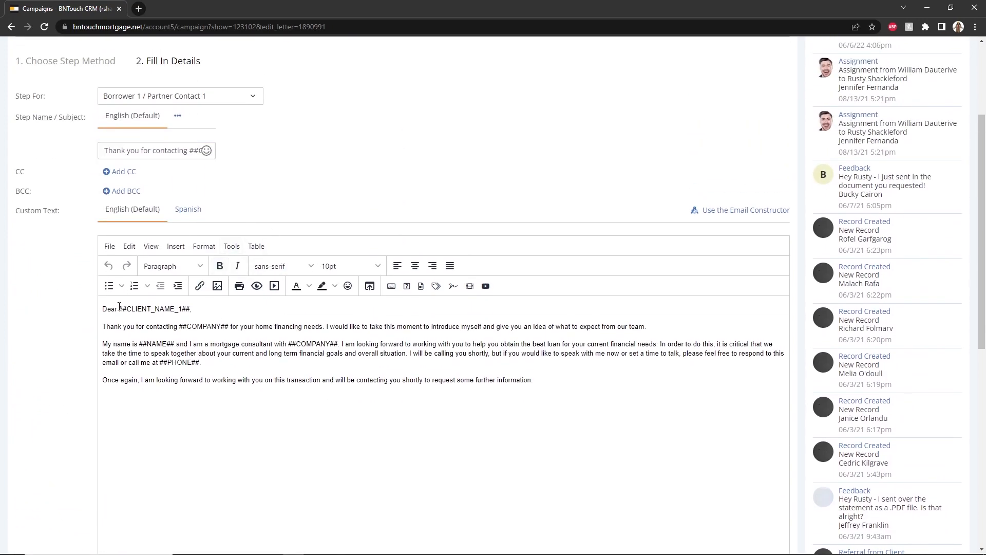
drag(119, 308, 190, 309)
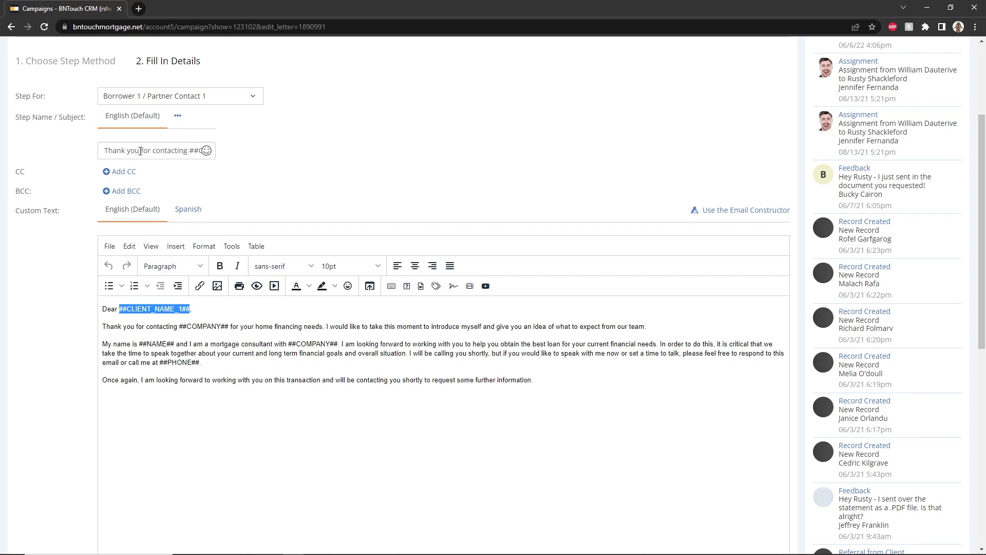
drag(141, 151, 222, 160)
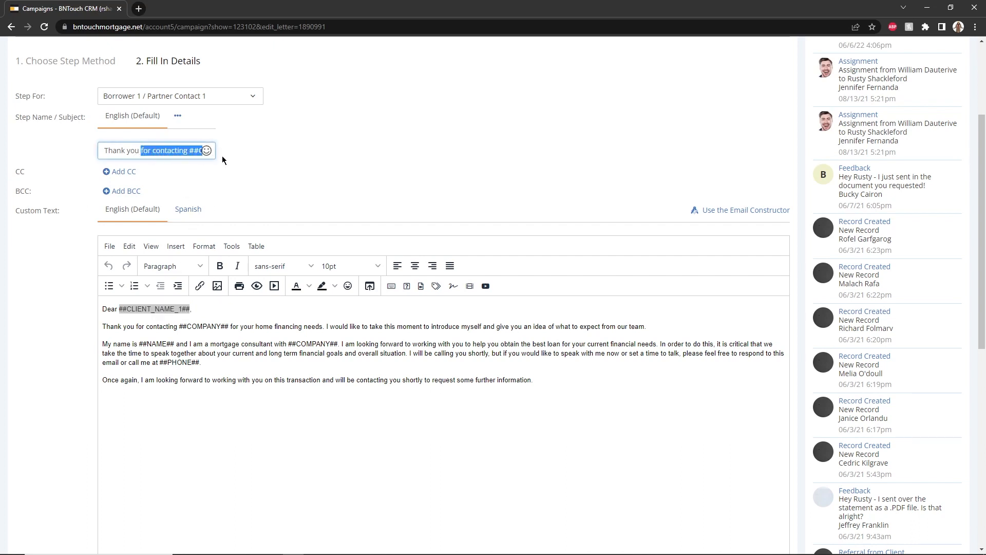
key(ctrl+v)
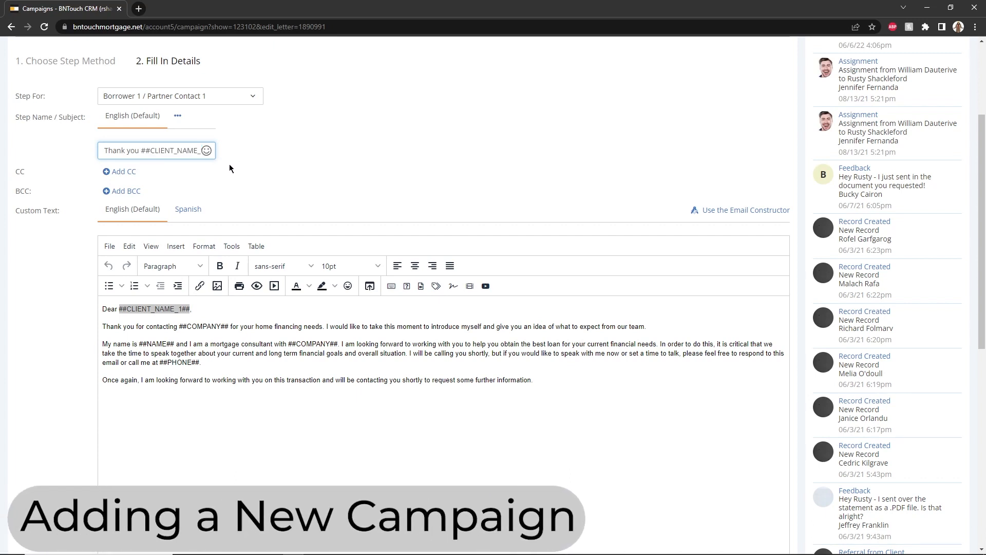
Step: Return to the marketing campaigns and start adding a campaign in the Funded group
scroll(229, 164, up, 3)
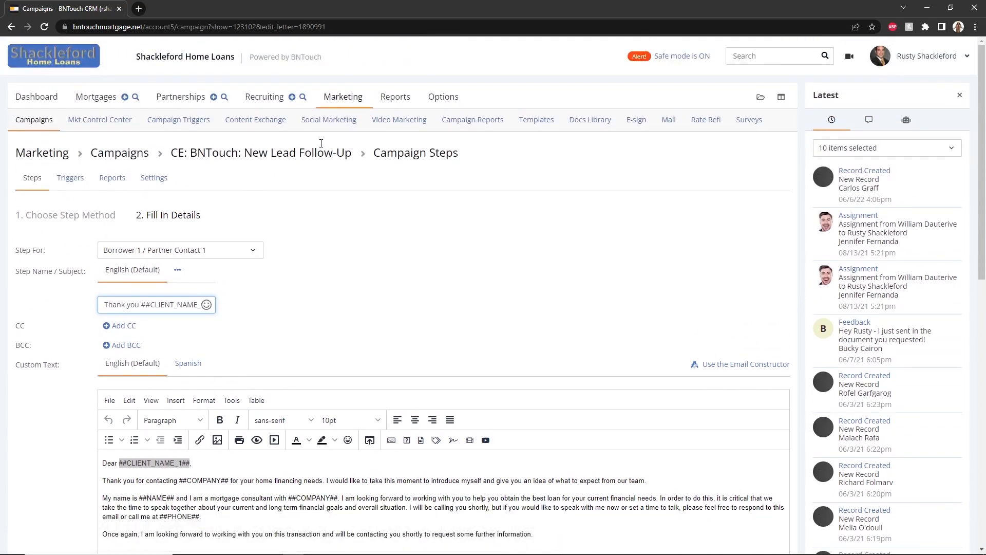
click(329, 101)
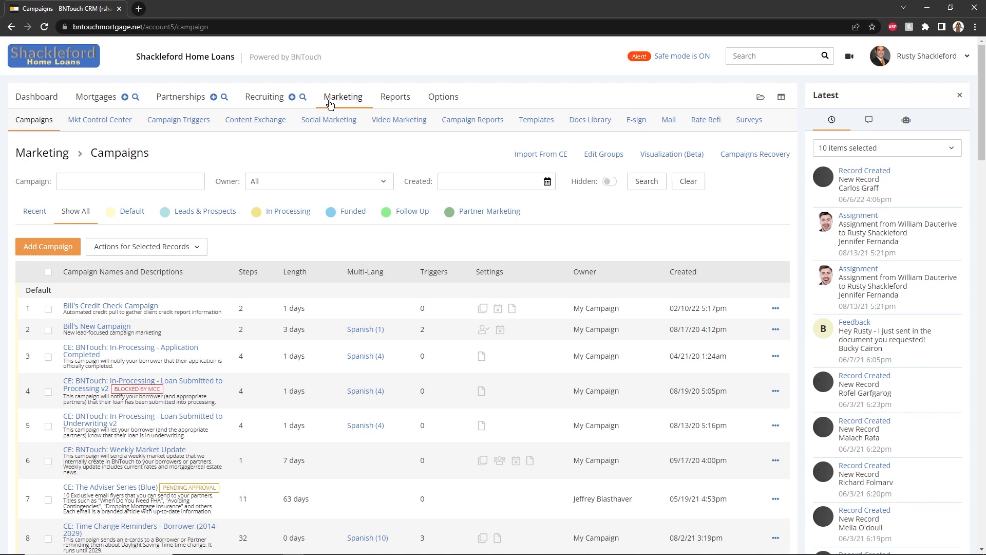
click(46, 248)
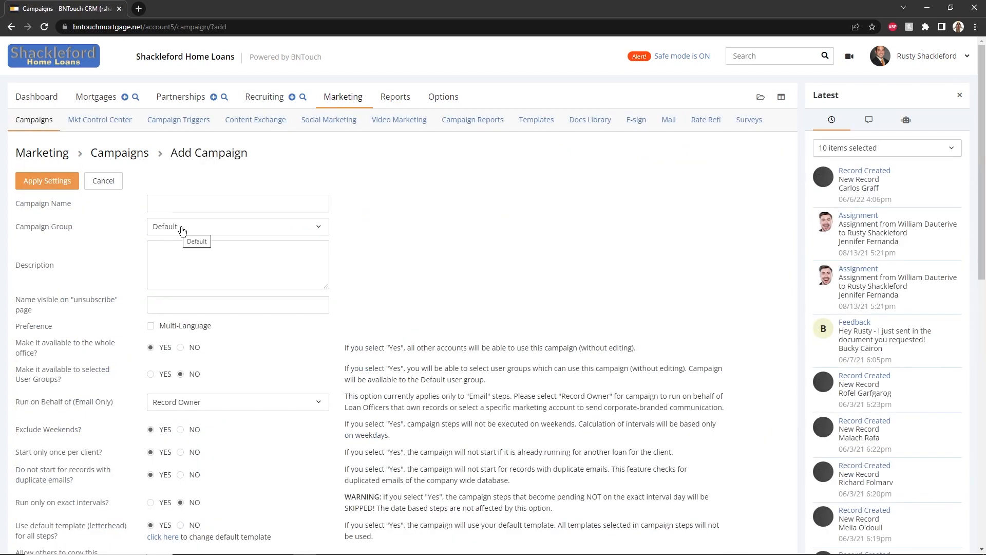
click(181, 236)
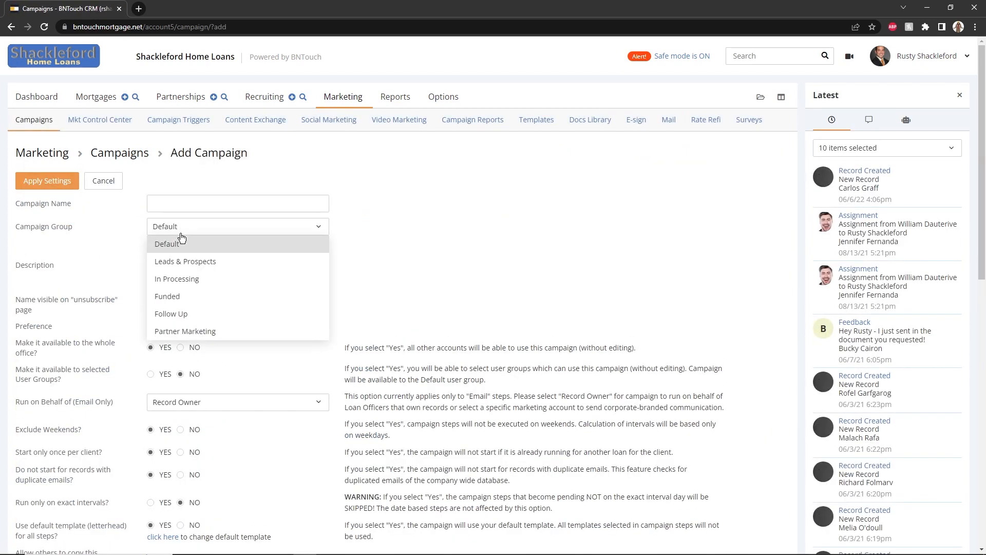
click(189, 302)
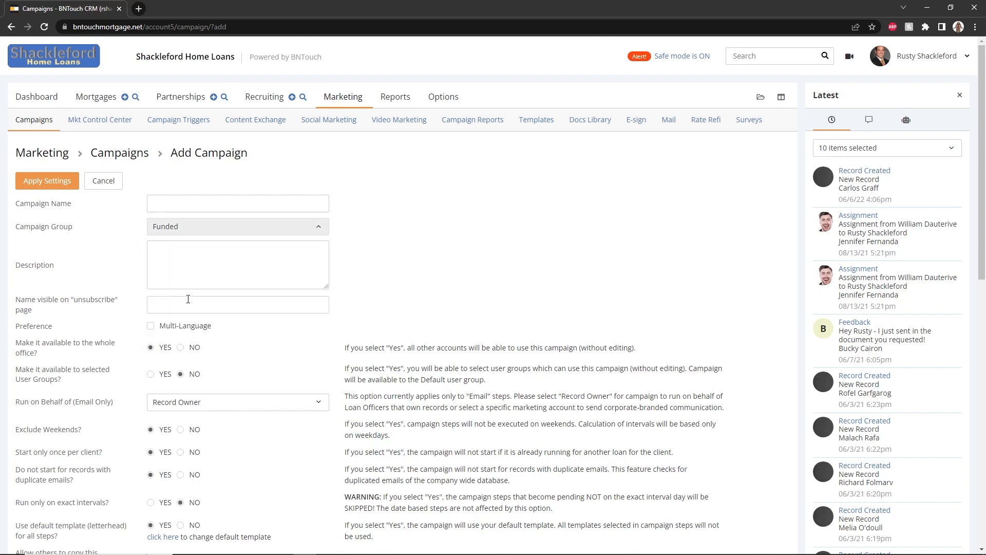
Step: Name the campaign "Keeping in touch with you" and describe it as "Follow-up for funded clients"
click(186, 206)
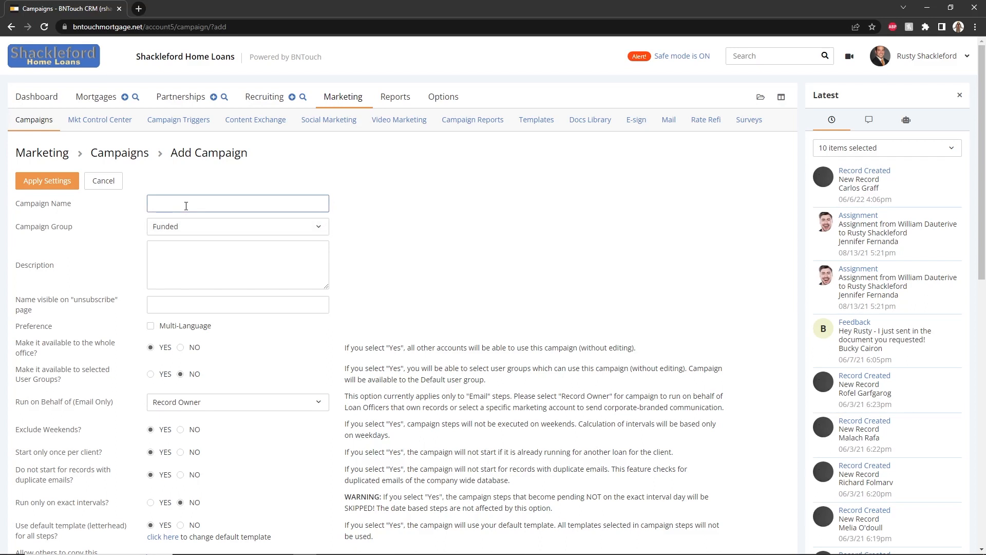
text(Keeping in touch with you)
click(201, 256)
text(F)
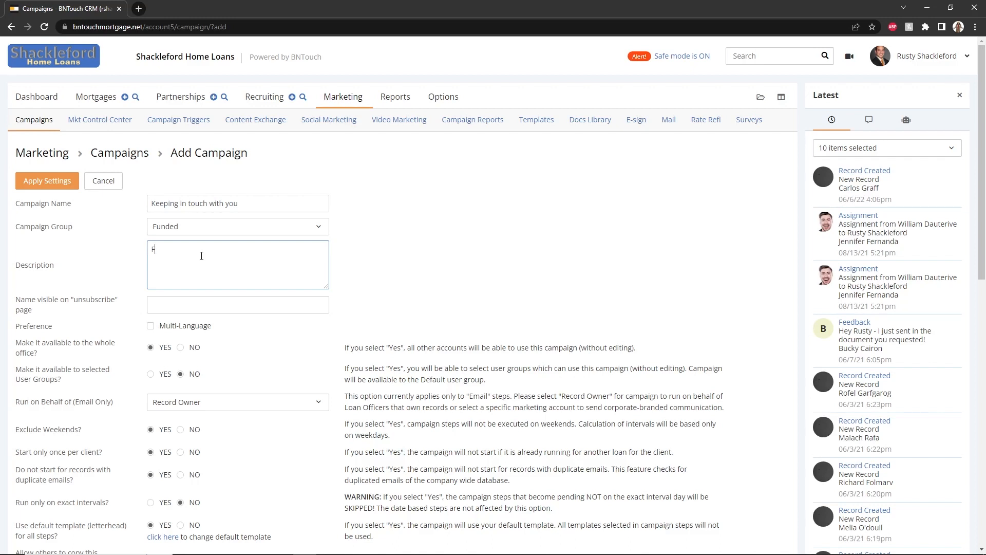
text(ollow-up for funded clients)
Step: Reuse the campaign name "Keeping in touch with you" as the name visible on the unsubscribe page
drag(241, 198, 143, 202)
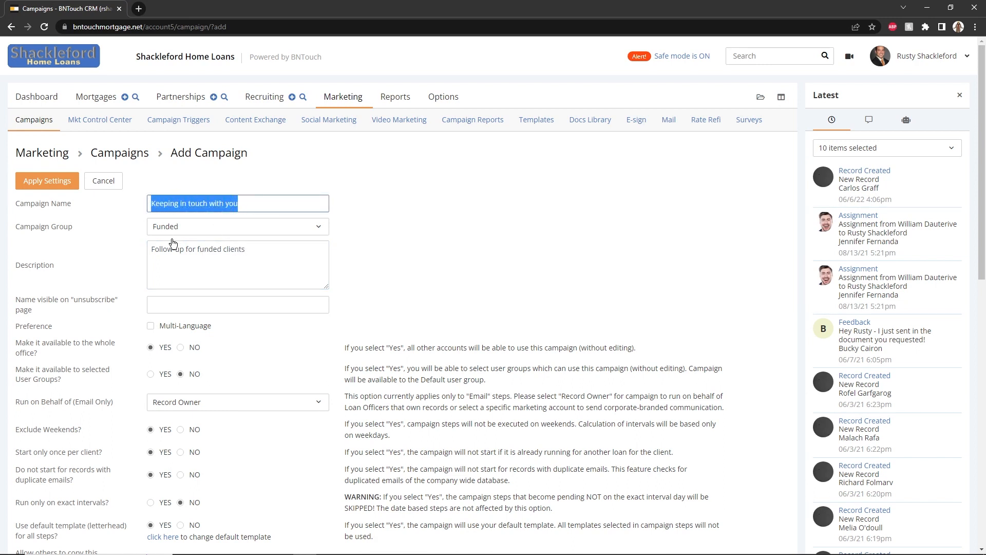
click(188, 304)
key(ctrl+v)
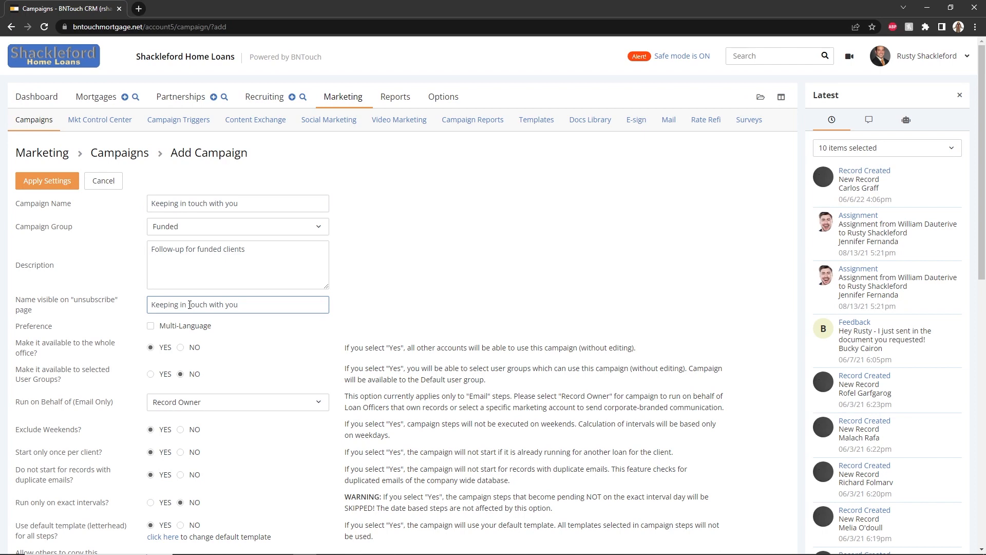
click(414, 285)
Step: Choose Record Owner as the account the campaign's e-mails run on behalf of, and apply the campaign settings
scroll(414, 285, down, 3)
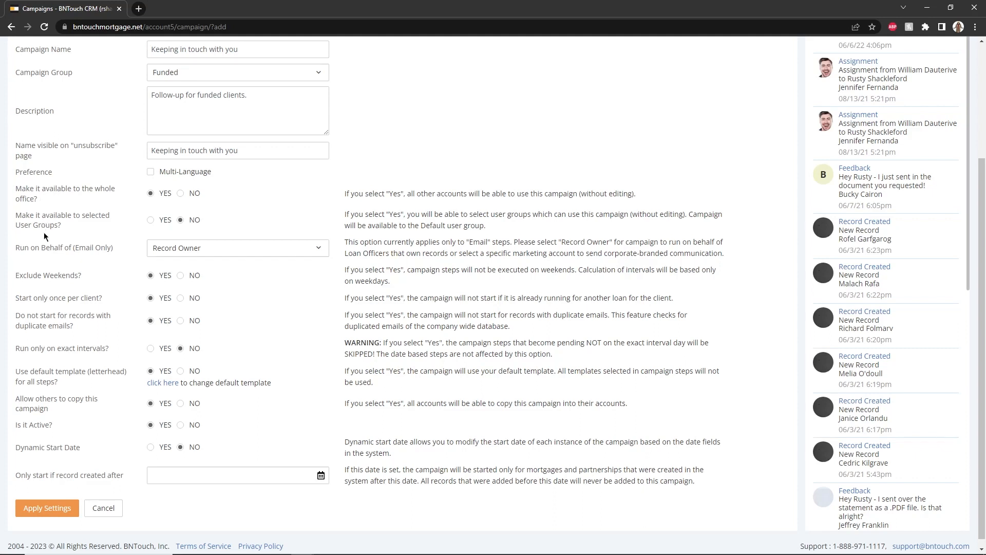
click(175, 250)
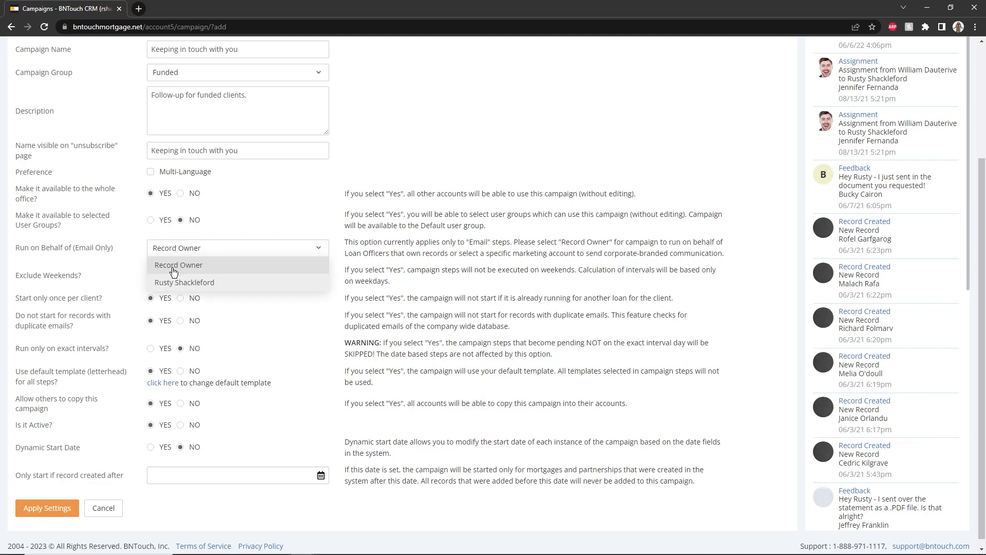
click(169, 265)
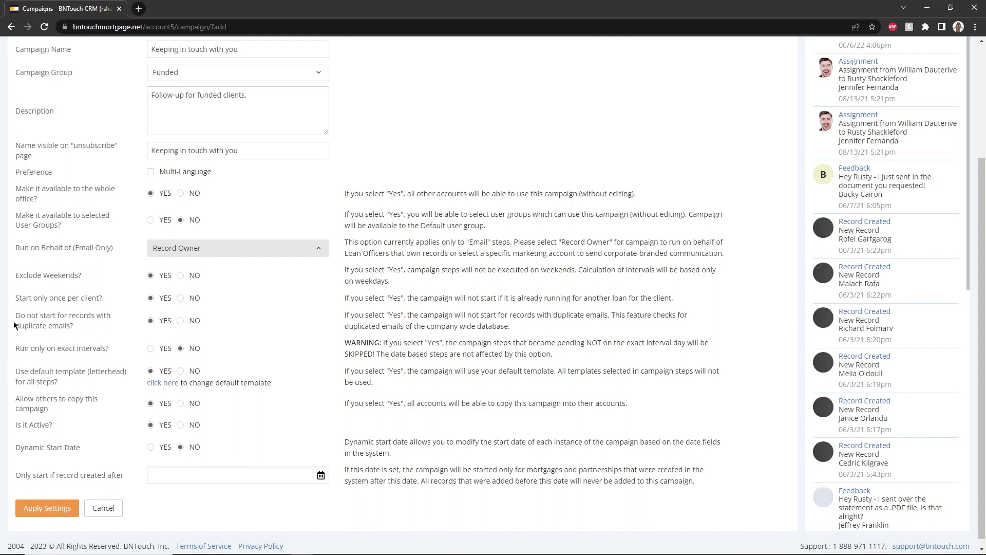
click(48, 508)
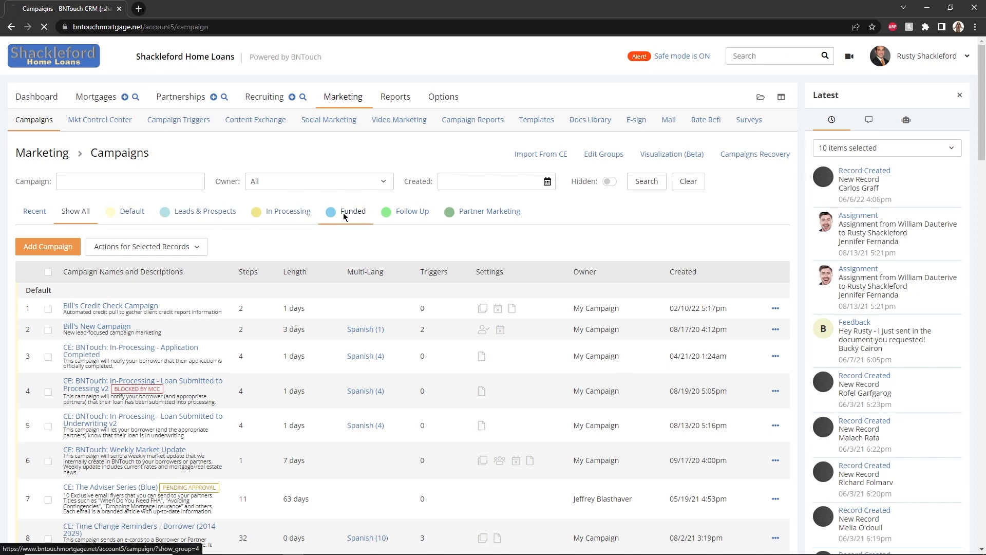
Step: Open the "Keeping in touch with you" campaign in the Funded group and start a new E-mail step
click(345, 213)
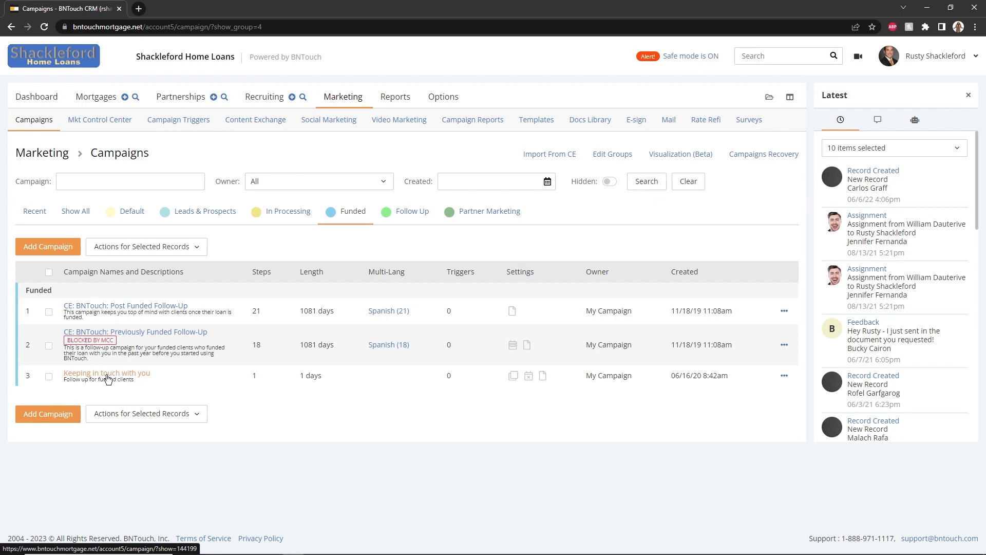
click(109, 376)
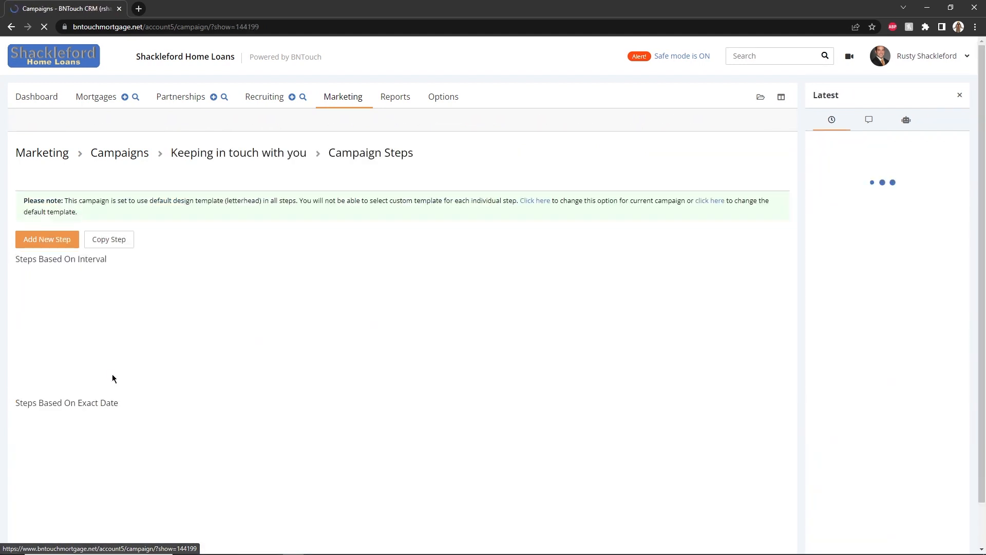
click(45, 244)
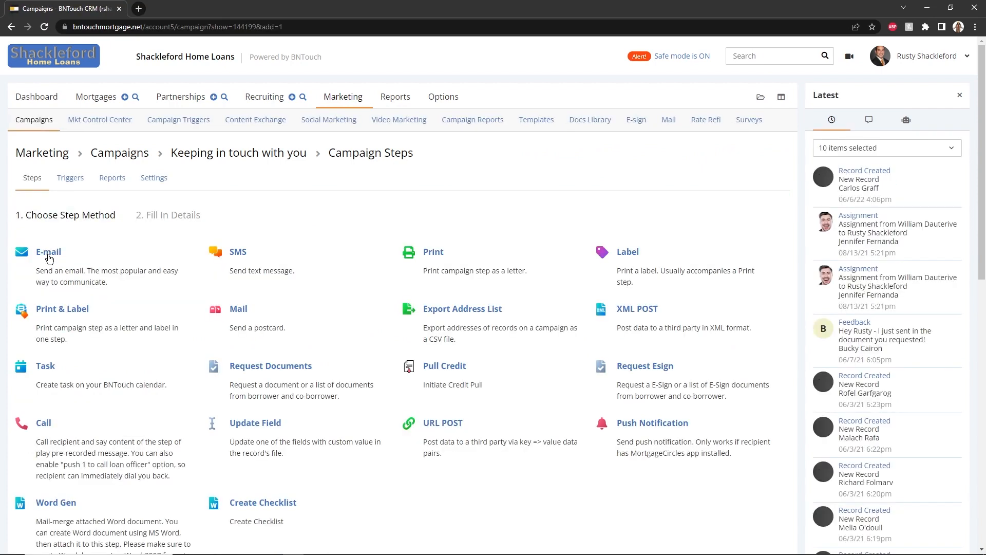
click(48, 254)
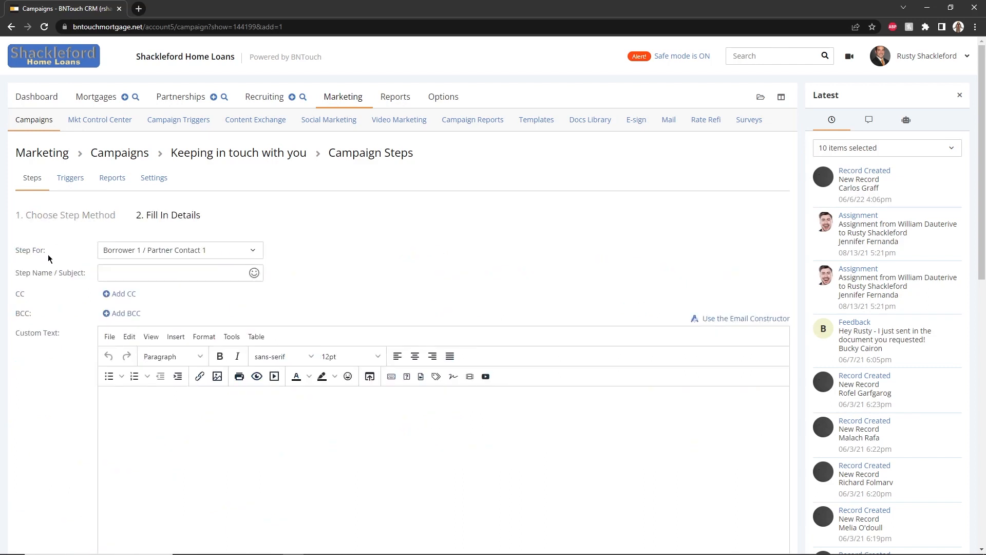
Step: Enter "Just checking in with you." as the new step's name and subject
click(134, 273)
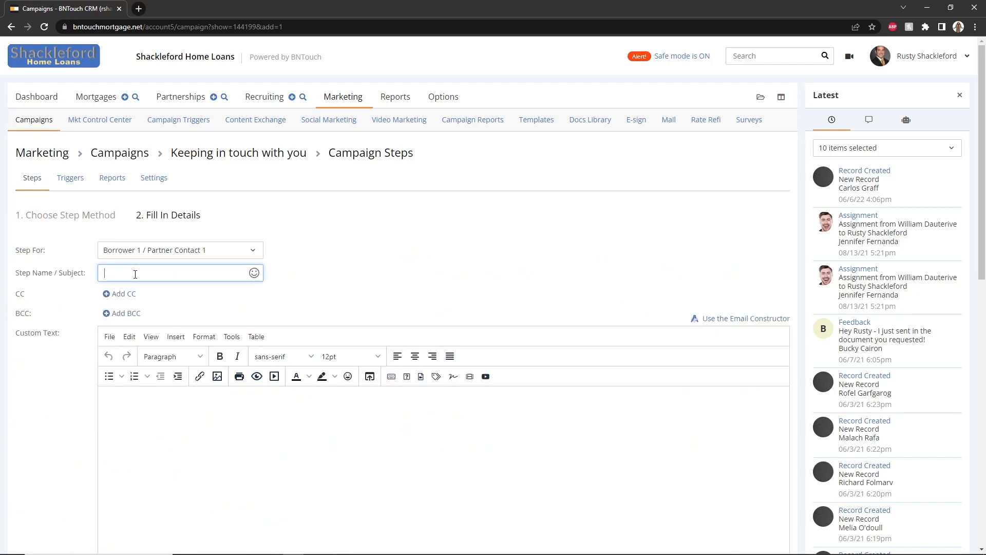
text(Just checking )
text(in with you)
text(.)
Step: Insert the Client Name Combined Full metatag into the e-mail's custom text
click(171, 423)
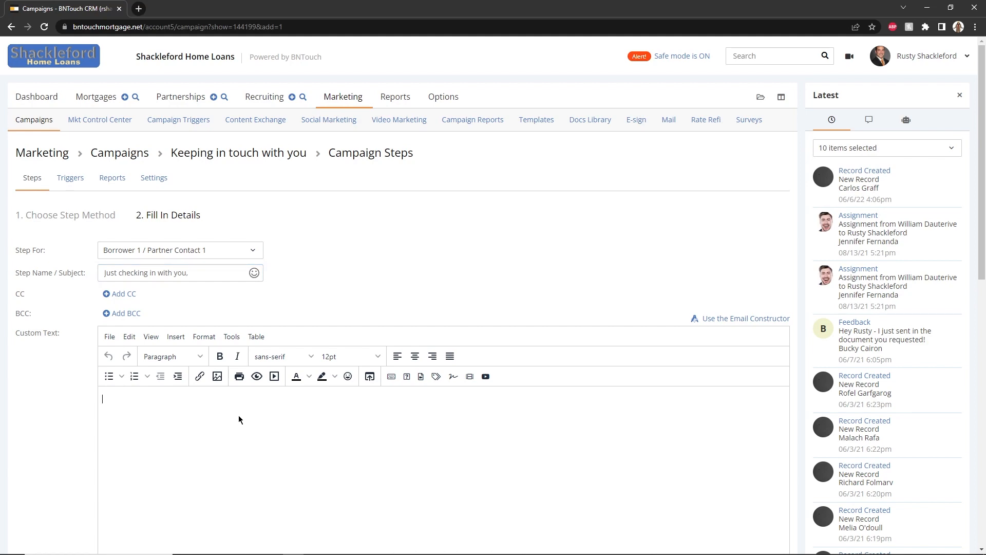
click(435, 377)
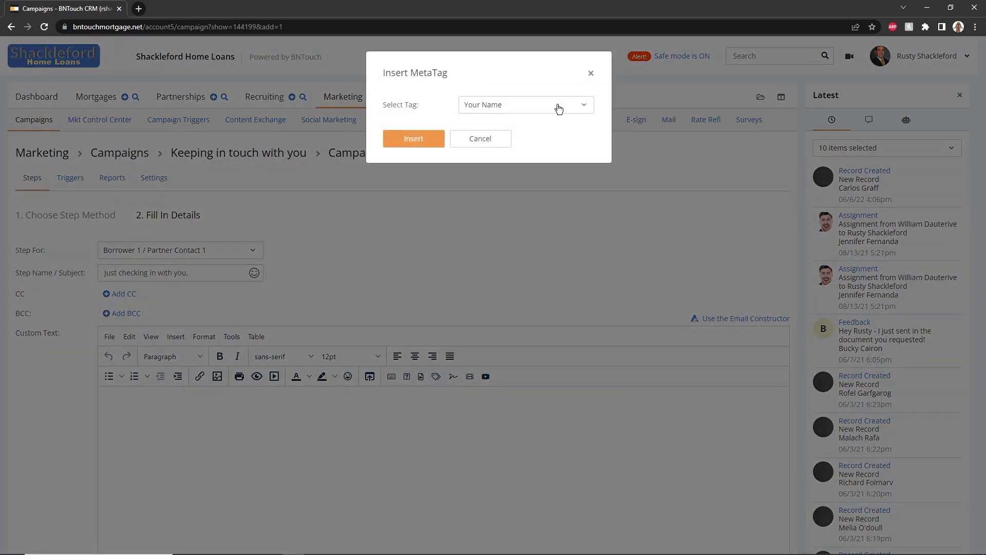
click(557, 105)
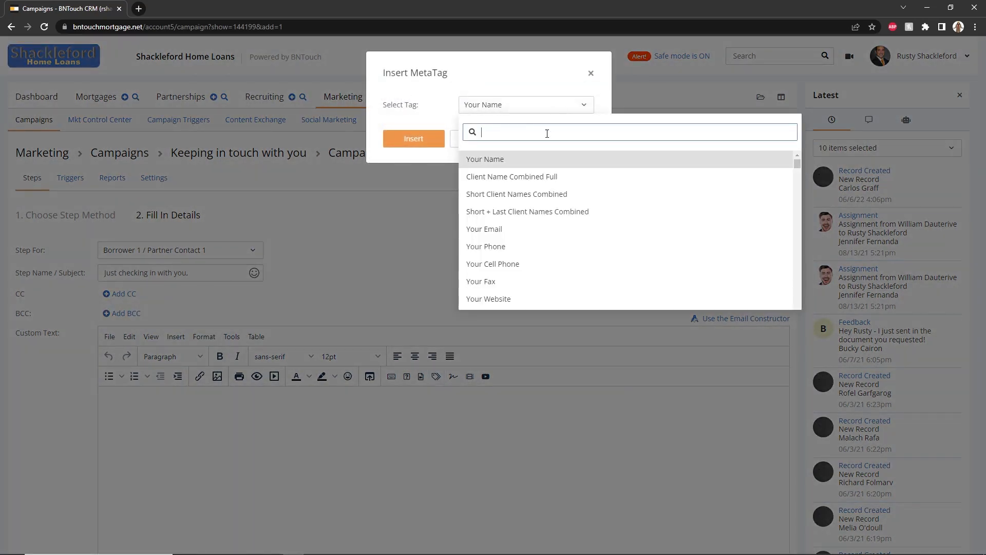
click(550, 176)
click(428, 142)
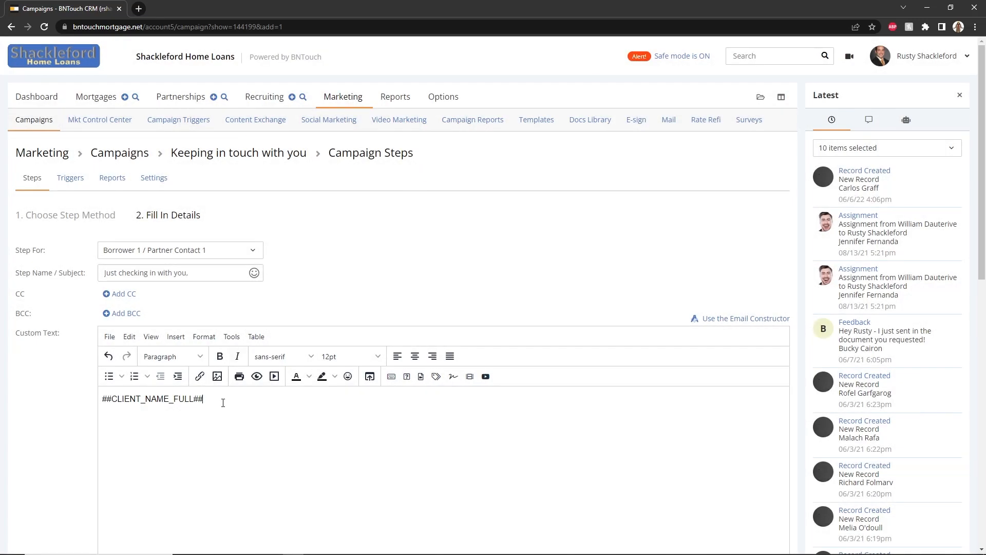
Step: Copy the ##CLIENT_NAME_FULL## tag from the e-mail body to the end of the step's subject
drag(212, 402, 99, 415)
key(ctrl+c)
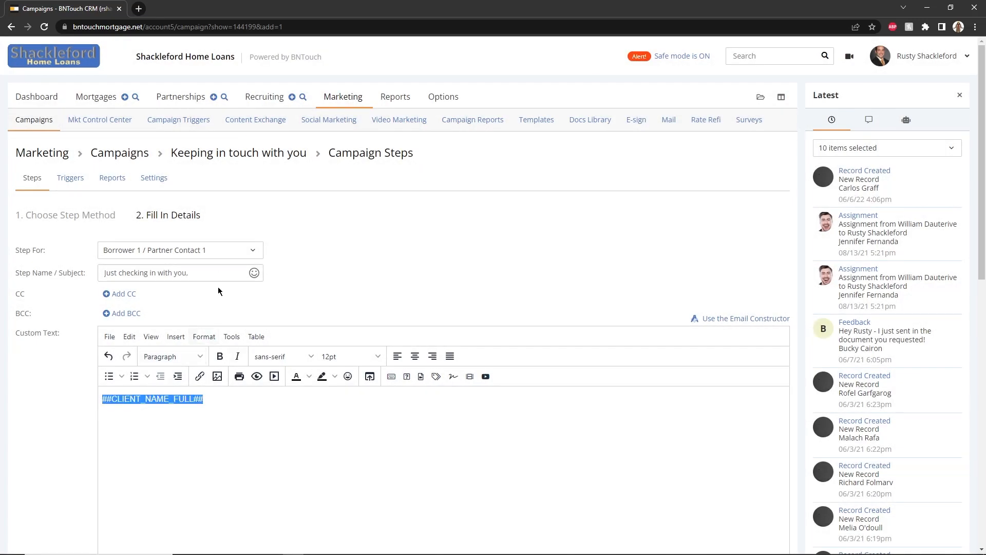
click(220, 273)
key(ctrl+v)
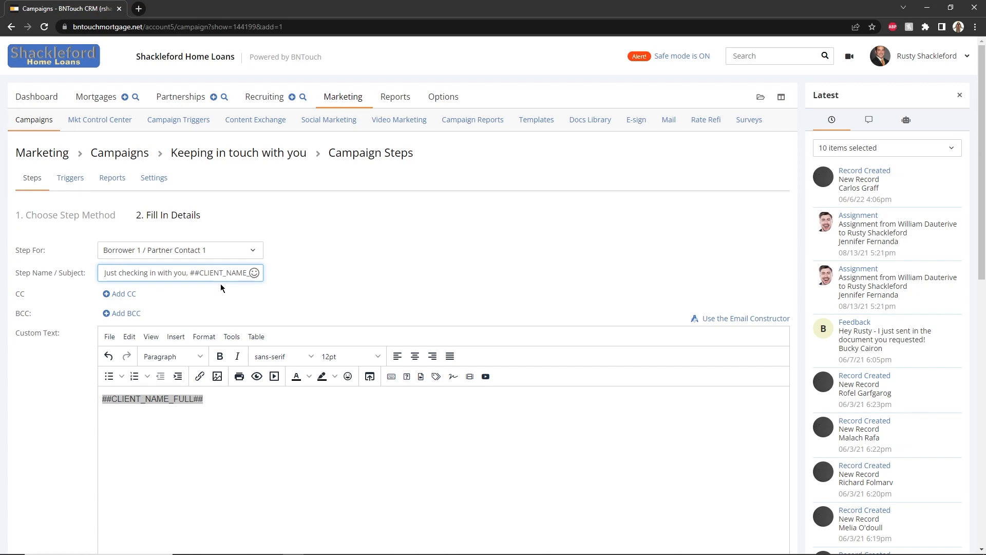
Step: Schedule the step by an interval of 1 day and add it to the campaign
scroll(115, 354, down, 9)
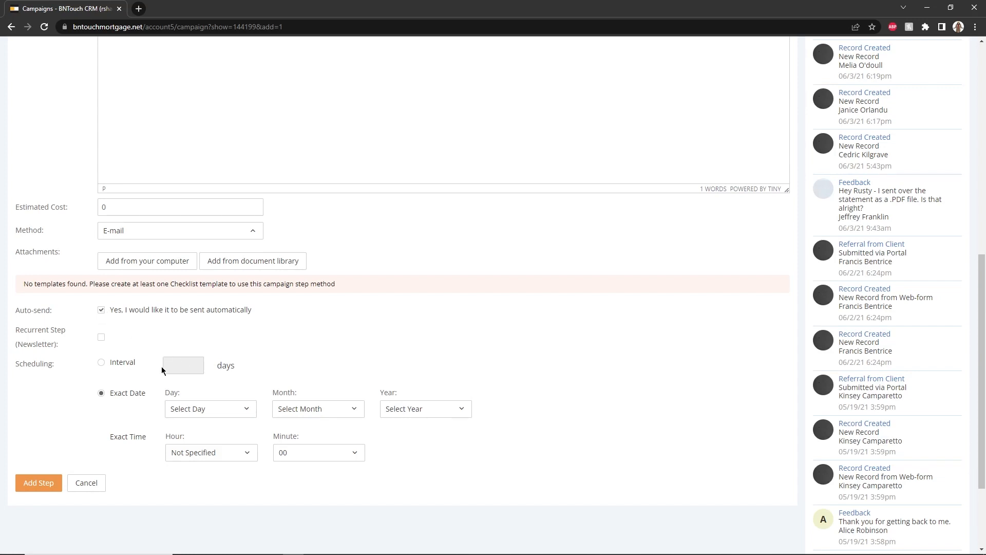
click(101, 361)
click(176, 367)
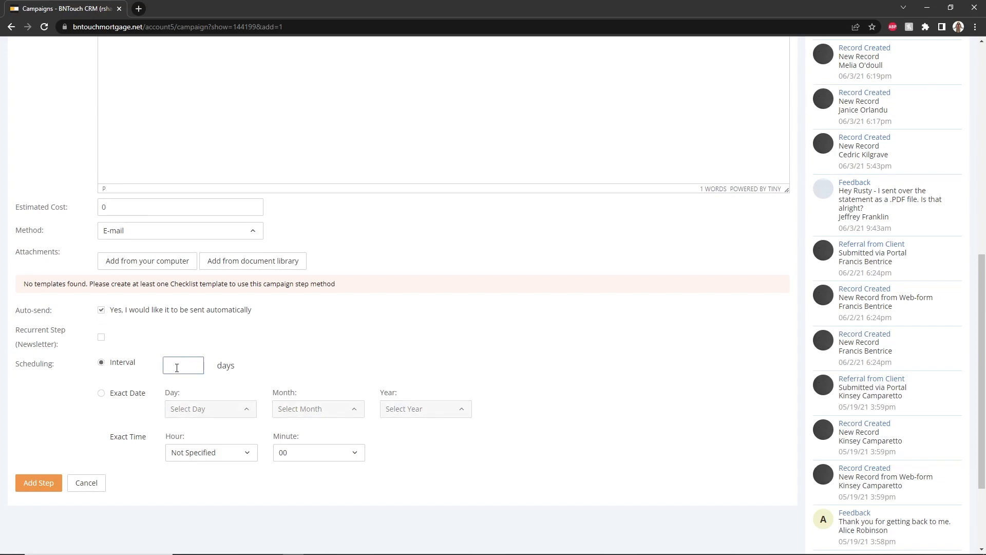
text(1)
click(42, 482)
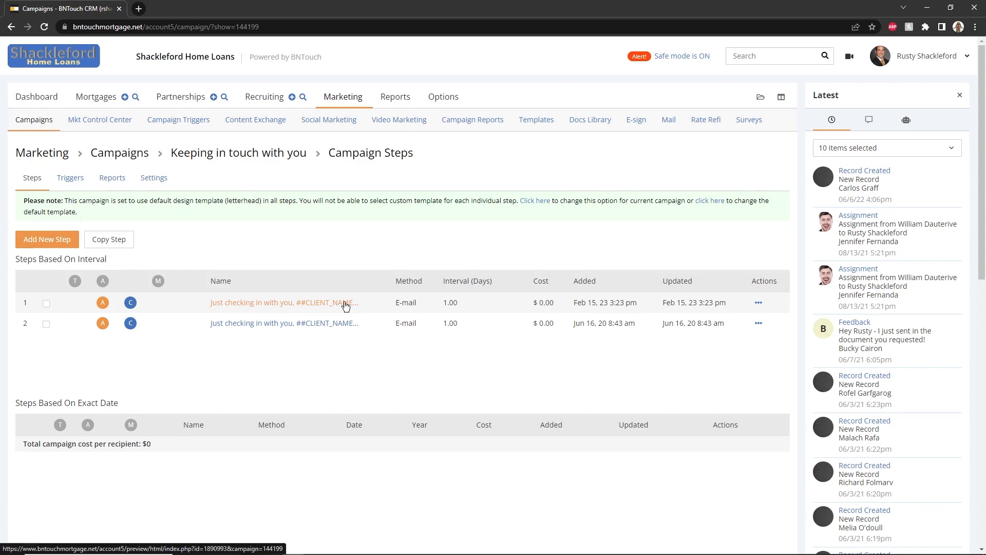
Step: Open the Content Exchange to view the campaigns offered by BNTouch
click(263, 123)
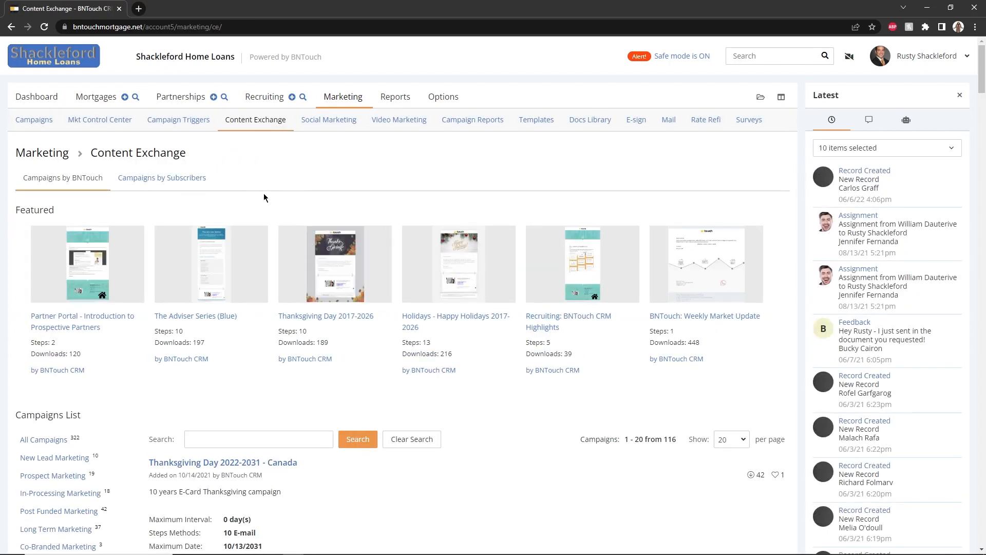
Step: Filter the BNTouch campaigns list in the Content Exchange to the Holidays and Special Events group
scroll(240, 246, down, 2)
scroll(240, 246, down, 4)
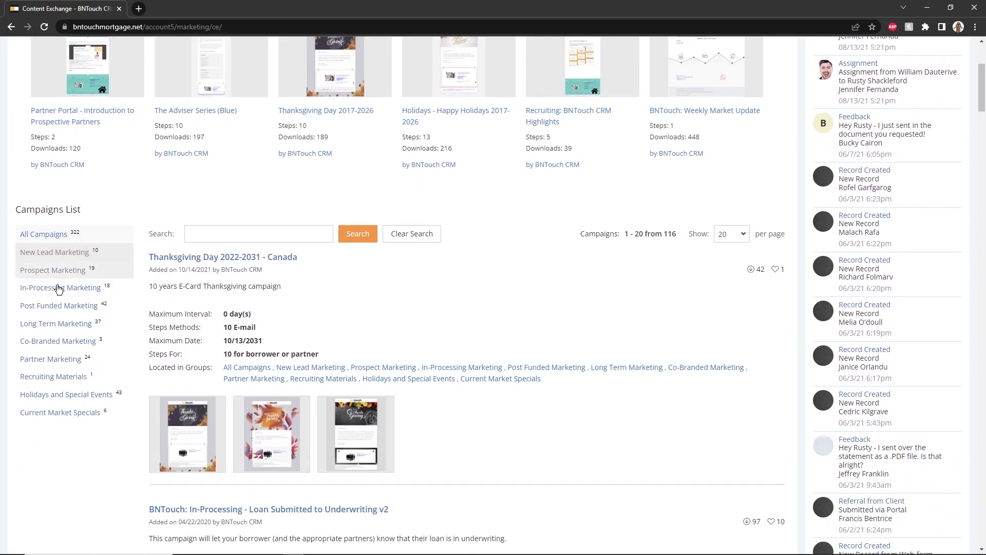
click(51, 398)
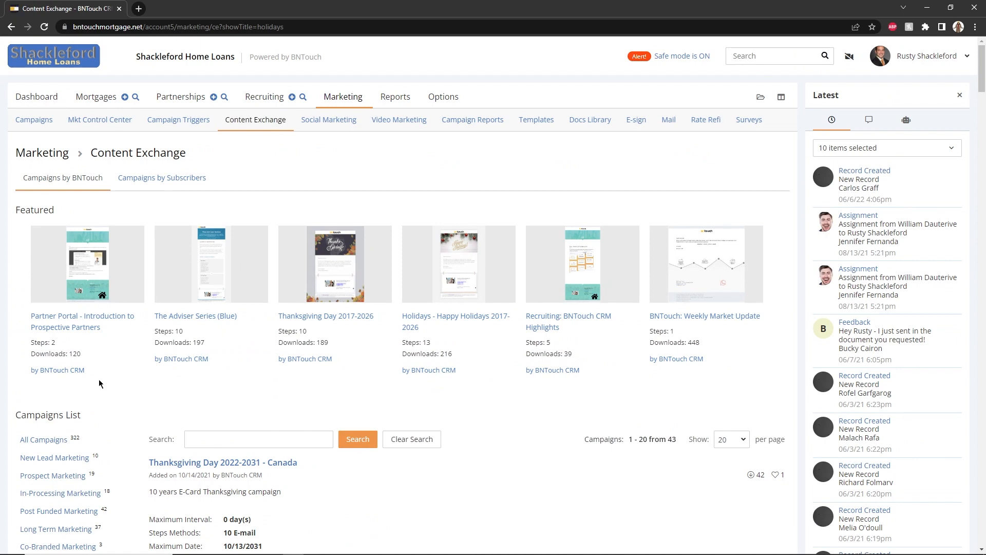
Step: Look through the Holidays and Special Events campaigns, checking their descriptions, step methods and e-card previews
scroll(129, 390, down, 3)
scroll(212, 382, down, 9)
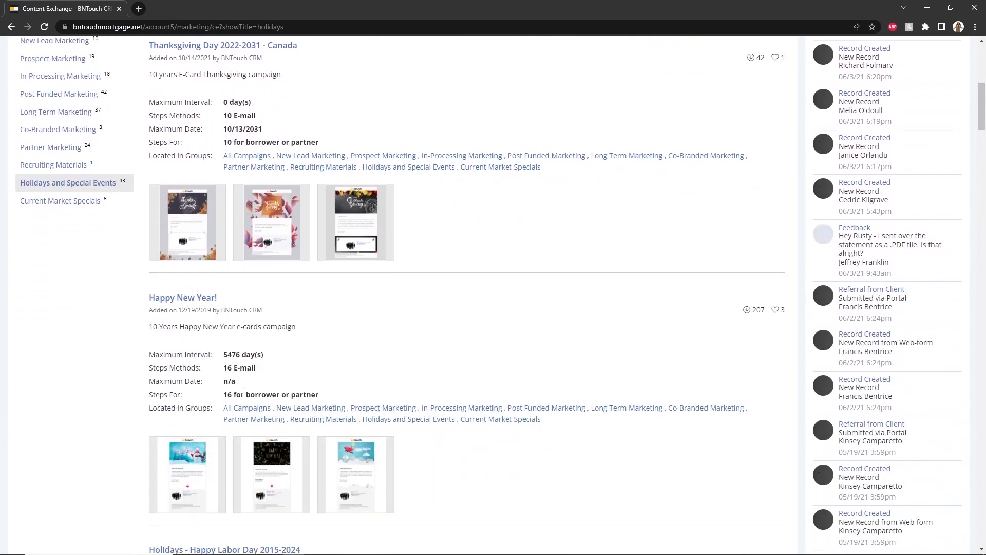
scroll(287, 381, down, 12)
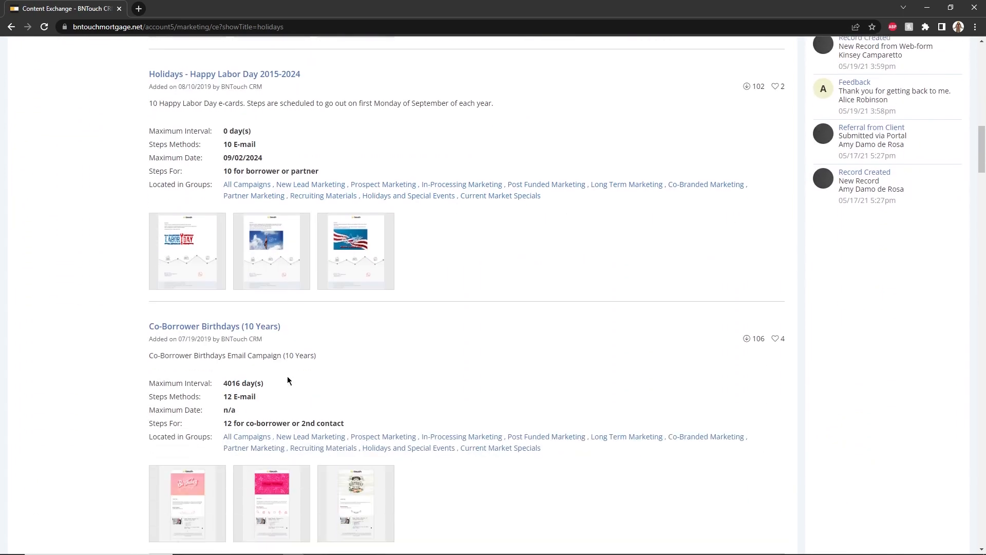
scroll(294, 385, down, 6)
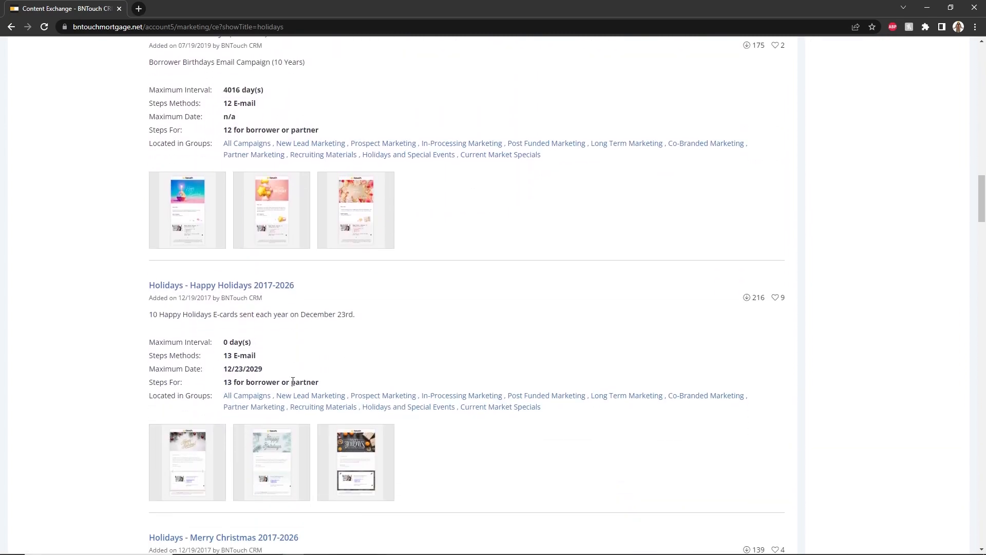
scroll(293, 381, down, 9)
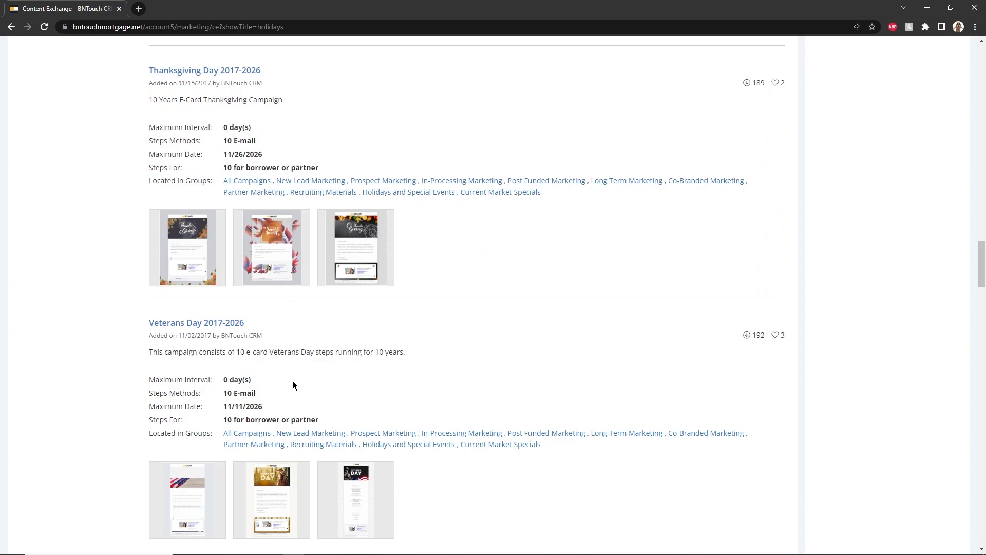
scroll(292, 381, up, 20)
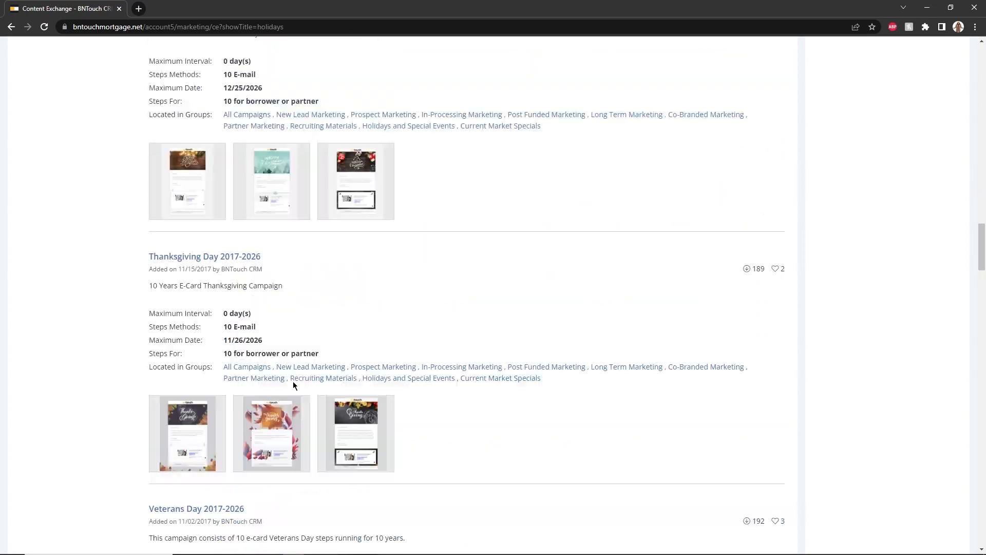
scroll(292, 385, up, 2)
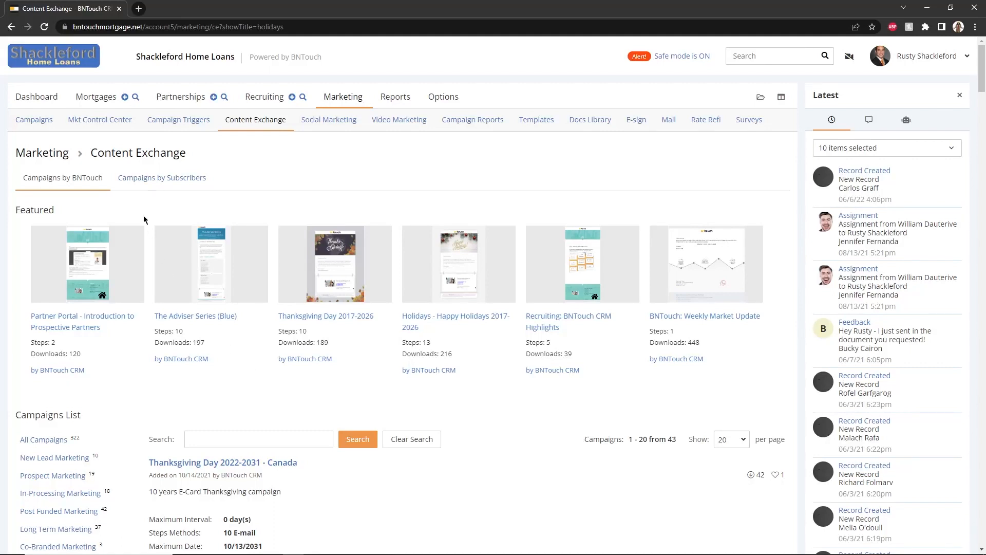
Step: Open the Marketing Control Center and review the campaigns in each group, including their on/off status and automation rules
click(103, 125)
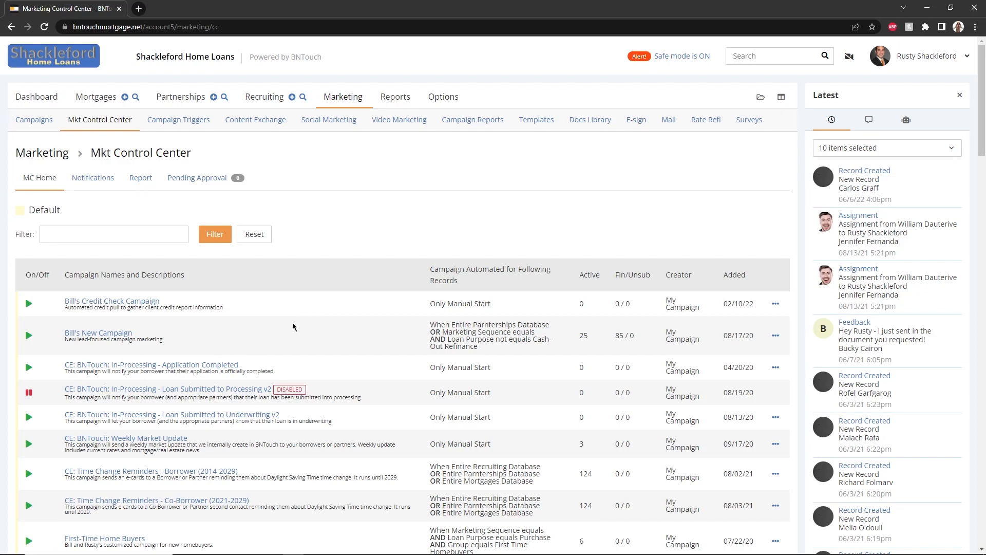
scroll(294, 322, down, 3)
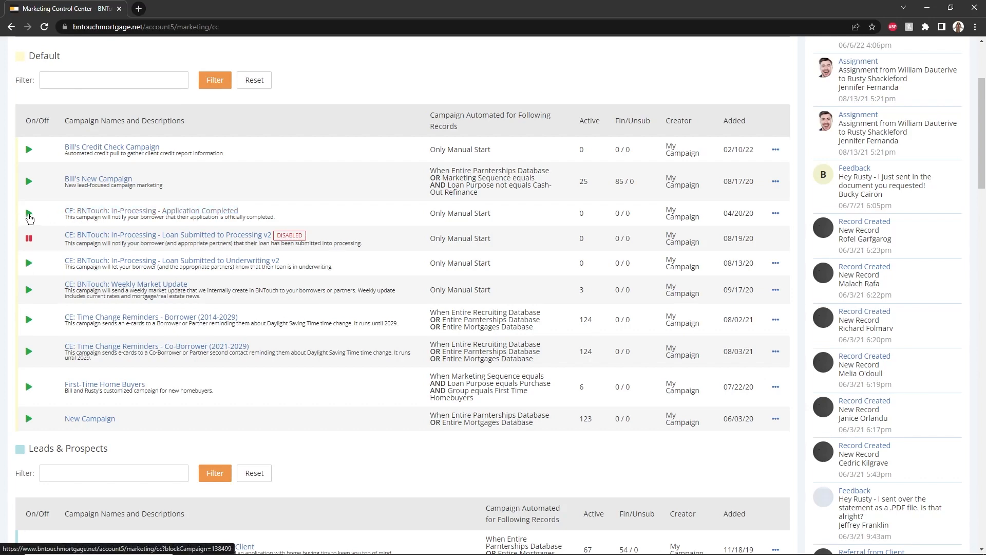
scroll(29, 218, down, 6)
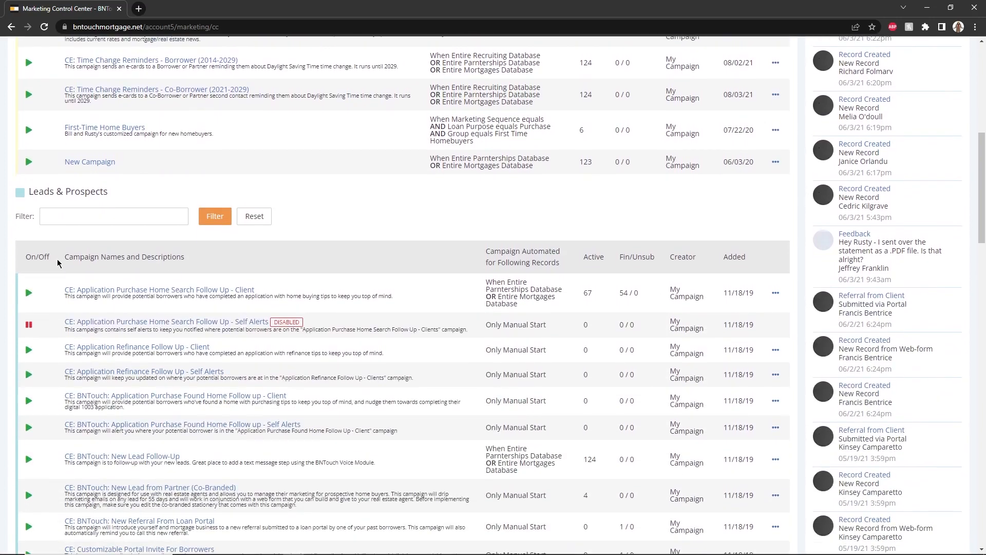
scroll(50, 264, down, 3)
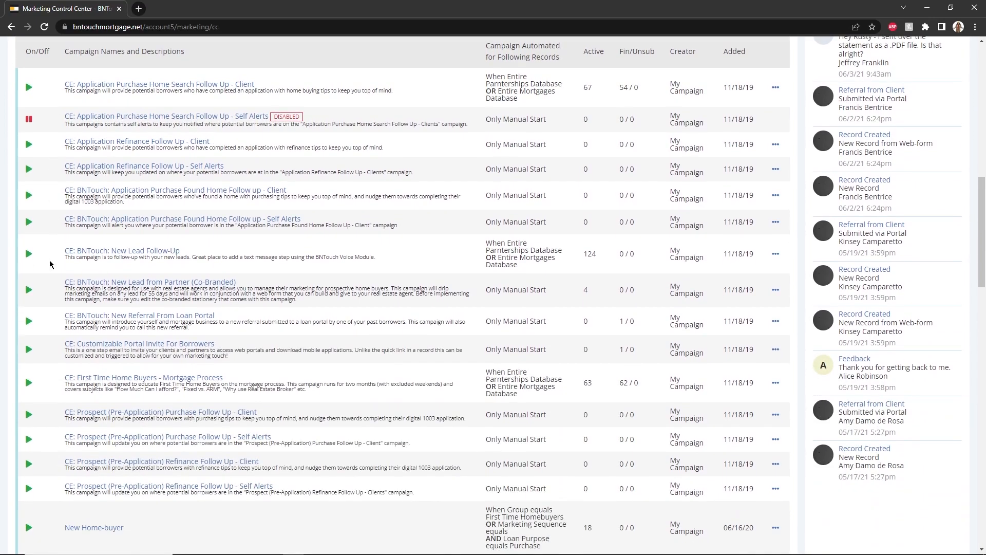
scroll(49, 264, down, 15)
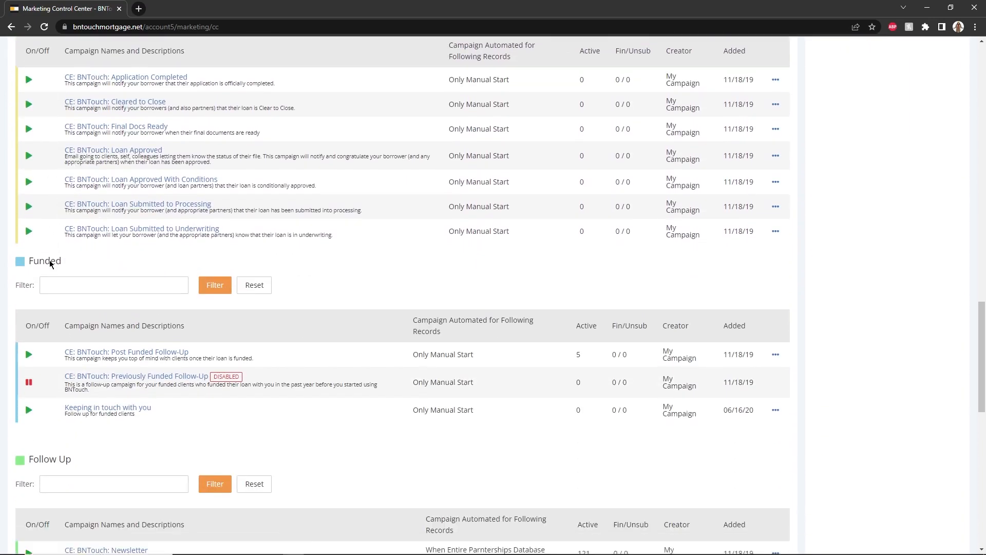
scroll(49, 262, down, 5)
scroll(50, 264, down, 5)
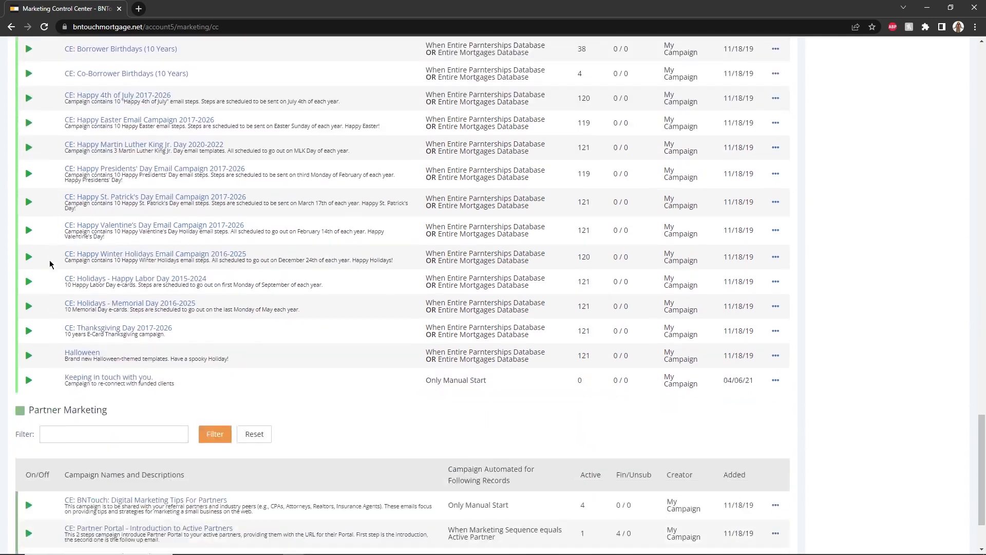
scroll(49, 264, up, 11)
scroll(50, 264, up, 1)
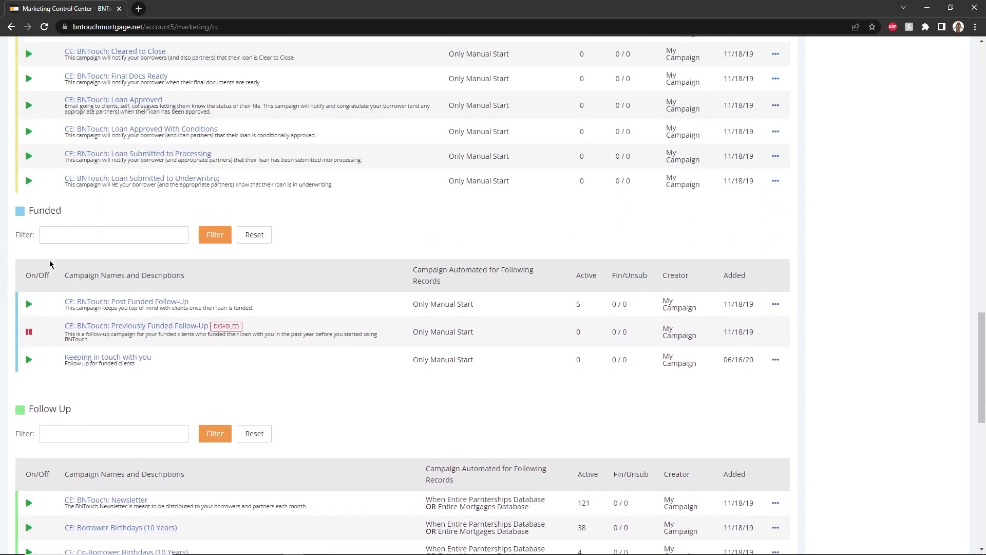
Step: Open the In Processing campaign CE: BNTouch: Application Completed and open a personal copy of its self-reminder step for editing
scroll(50, 264, up, 4)
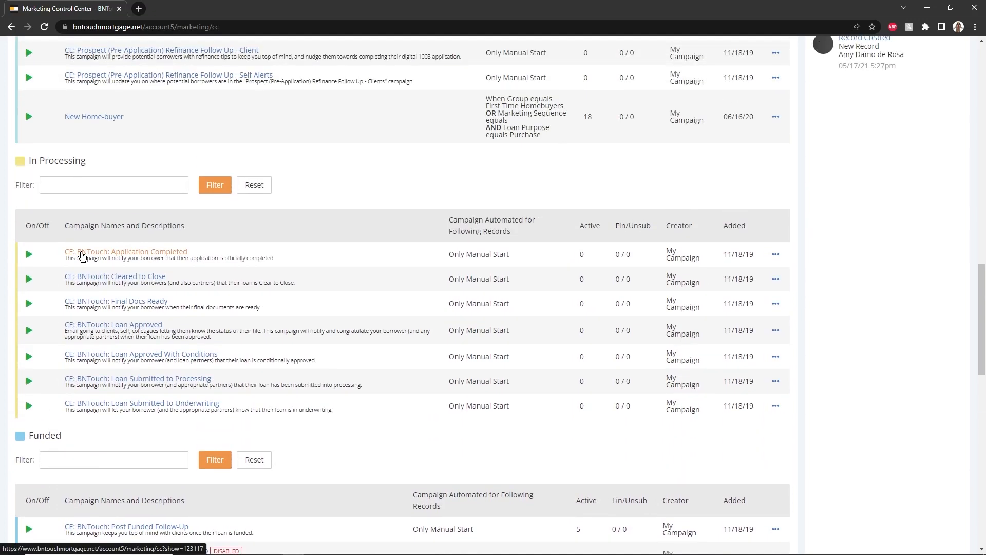
click(81, 254)
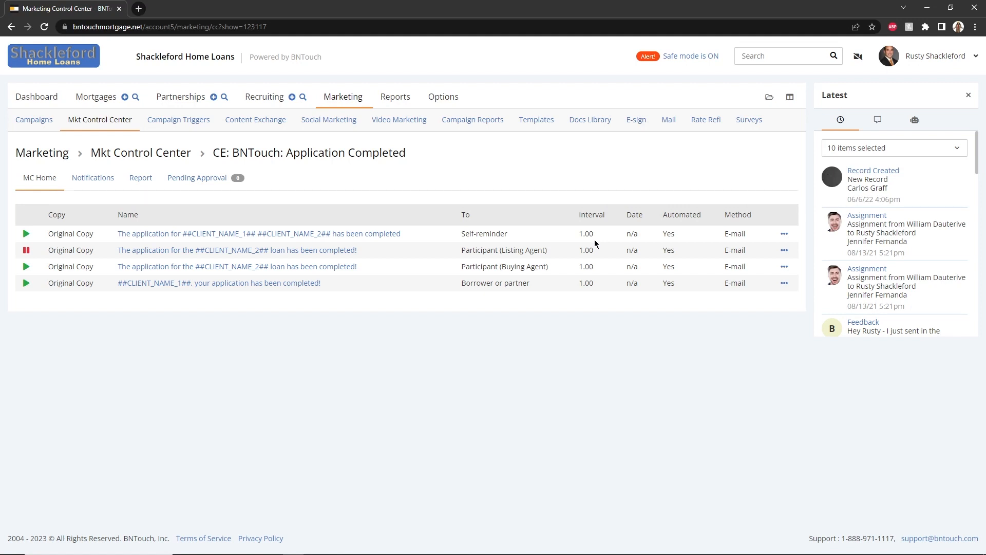
click(784, 234)
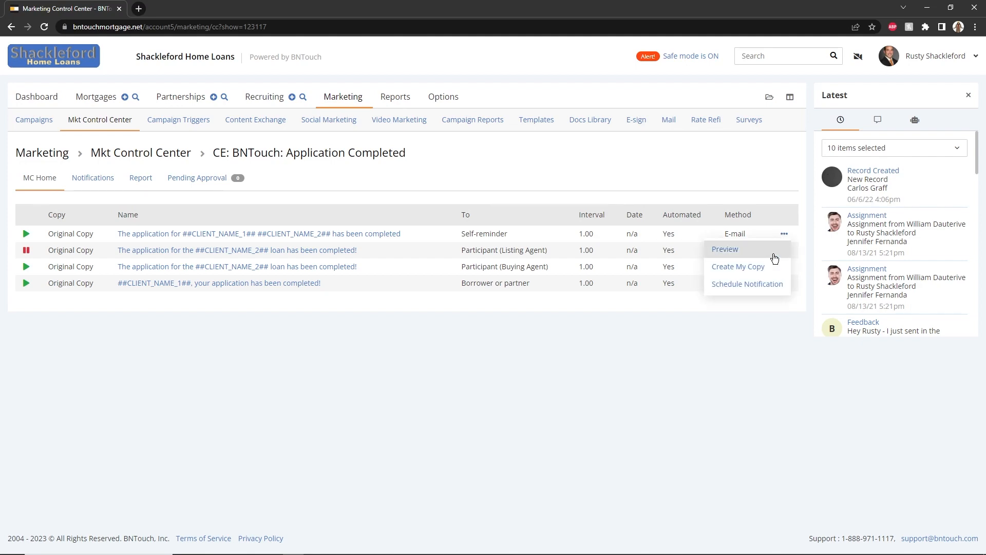
click(768, 268)
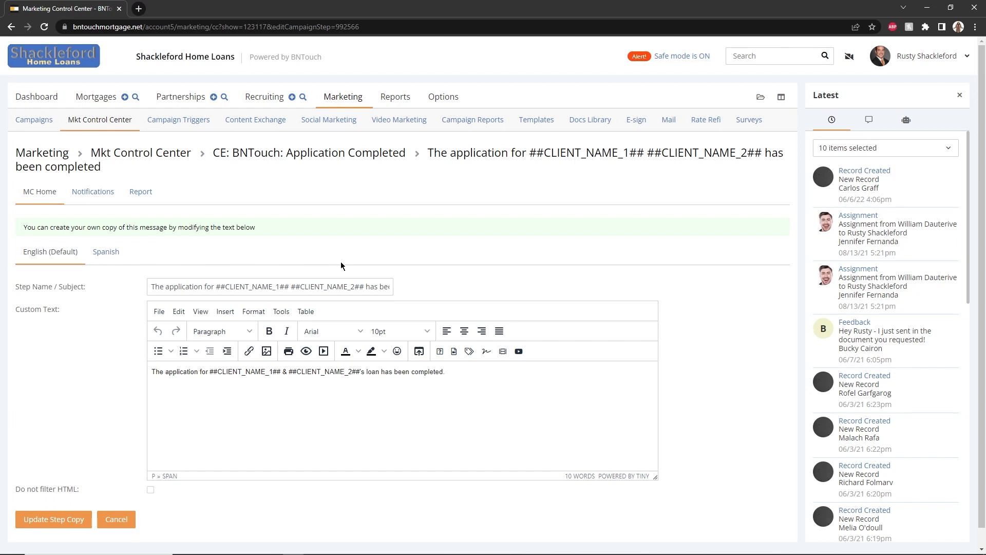
Step: Leave the step copy and open the CE: Application Refinance Follow Up - Client campaign from the Marketing Control Center's Leads & Prospects group
click(84, 124)
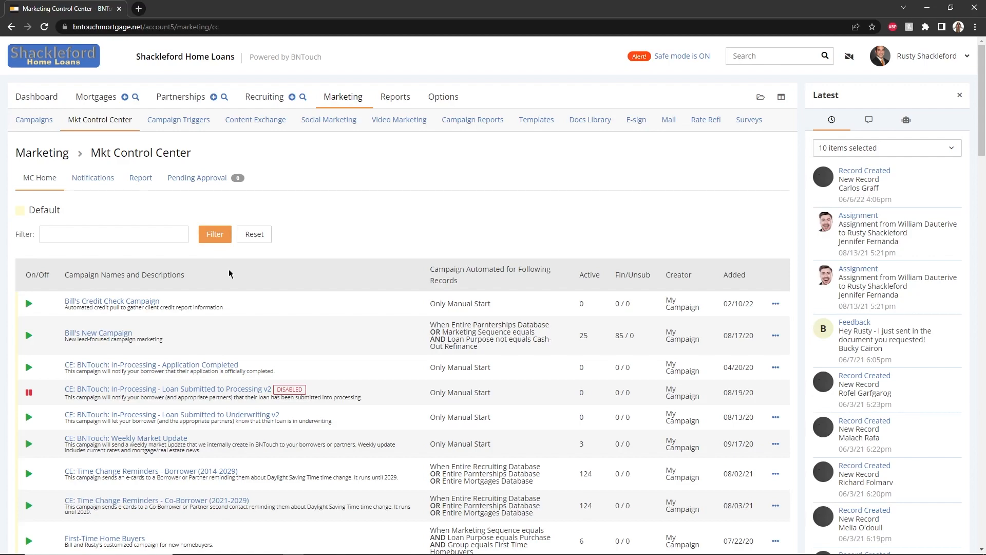
scroll(229, 272, down, 6)
scroll(230, 273, down, 5)
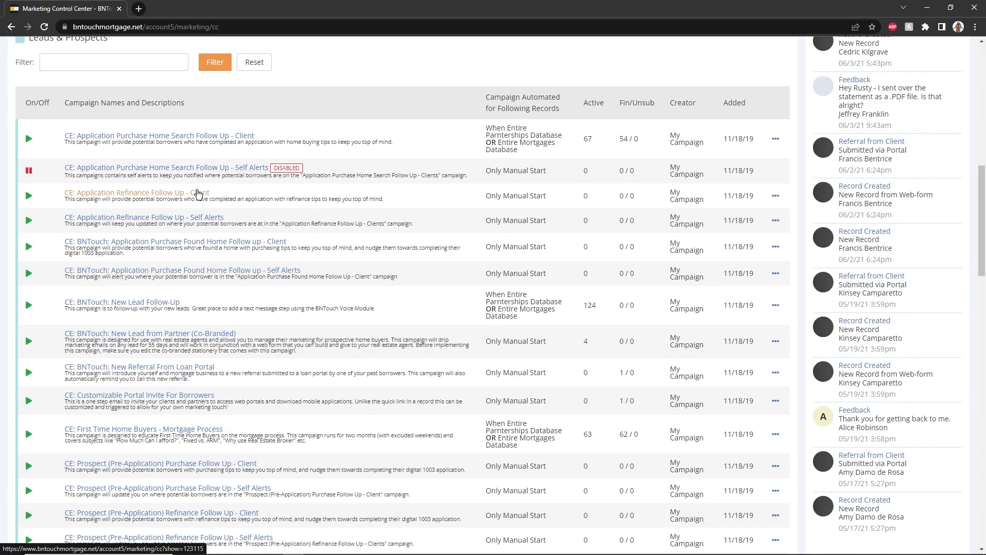
click(199, 193)
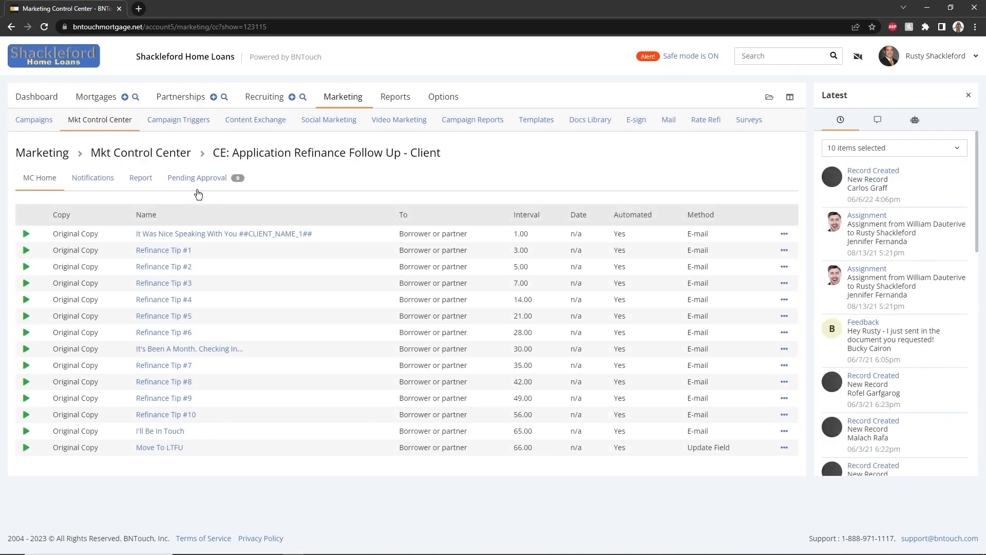